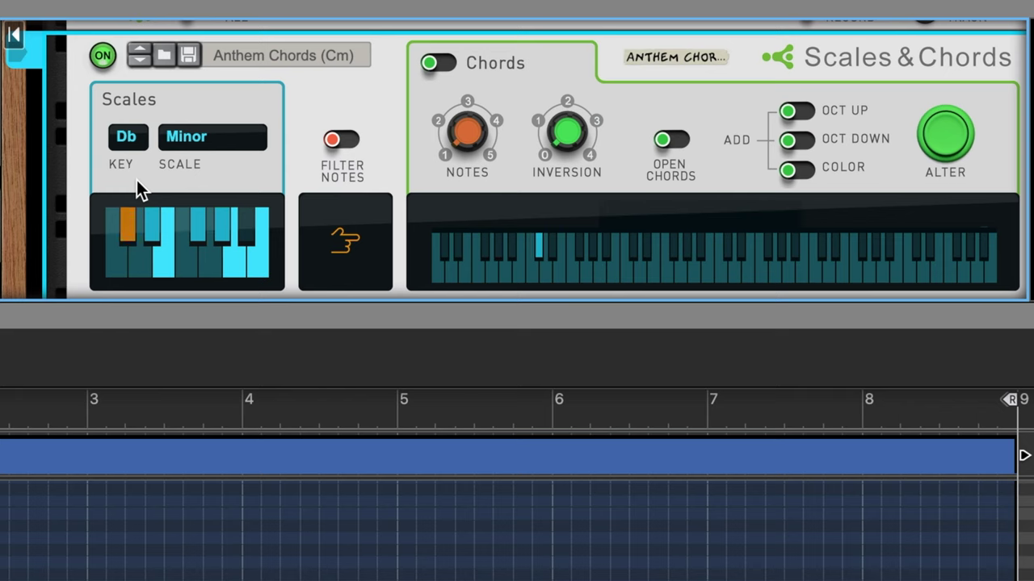
- Turn on Chords in the Scales & Chords player and enable Open Chords, Oct Up and Oct Down
left_click(446, 64)
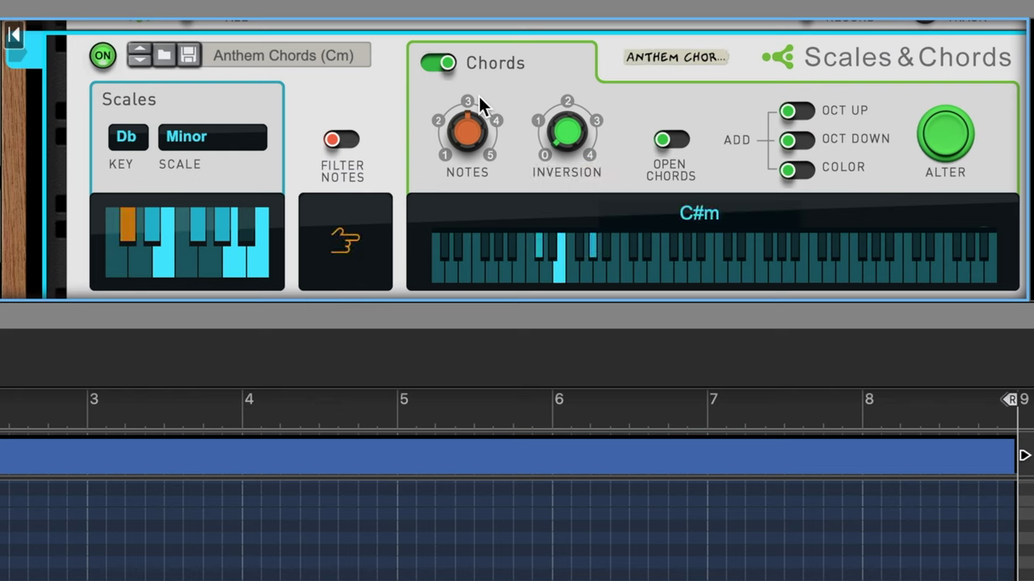
left_click(687, 139)
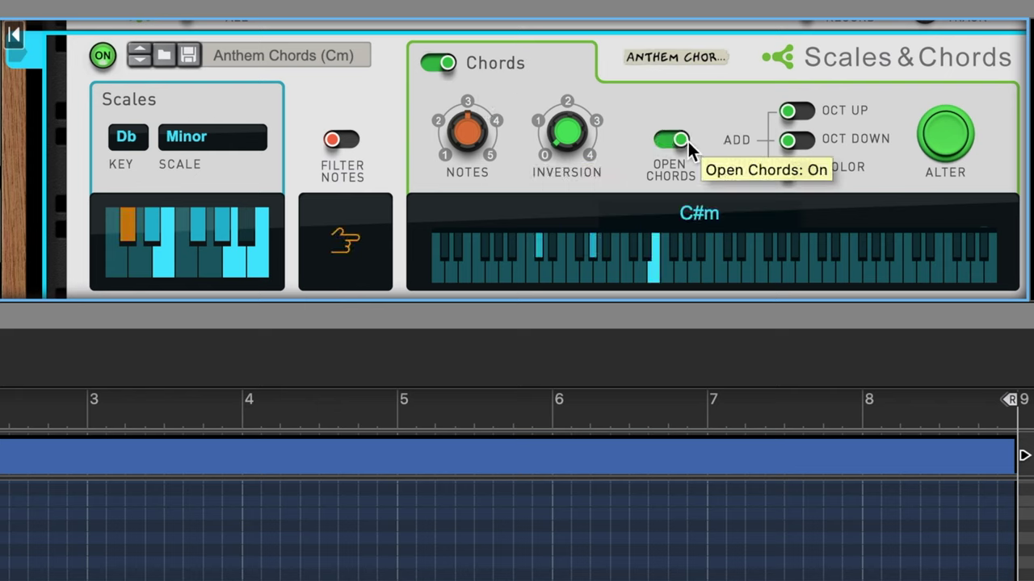
left_click(797, 111)
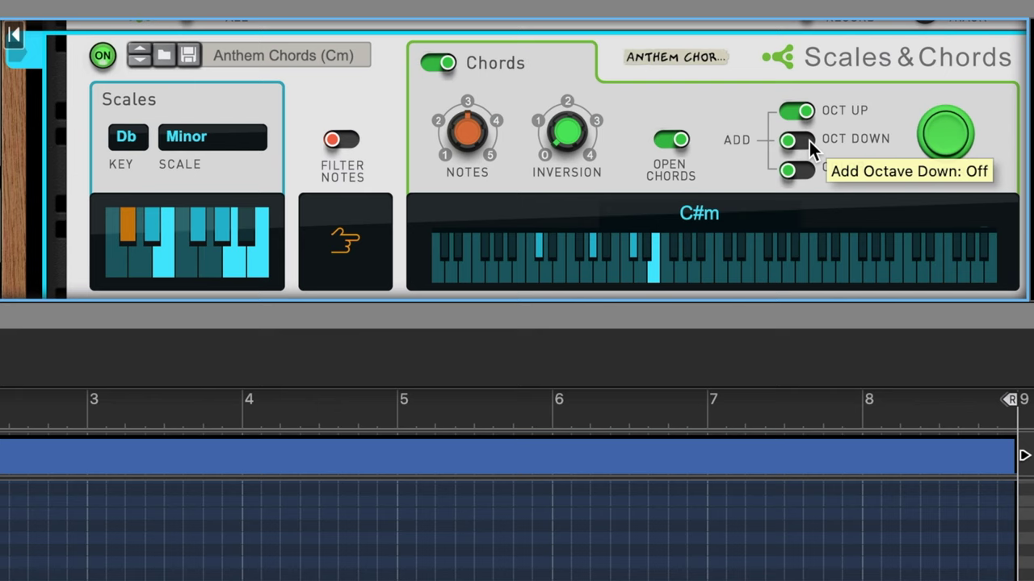
left_click(810, 141)
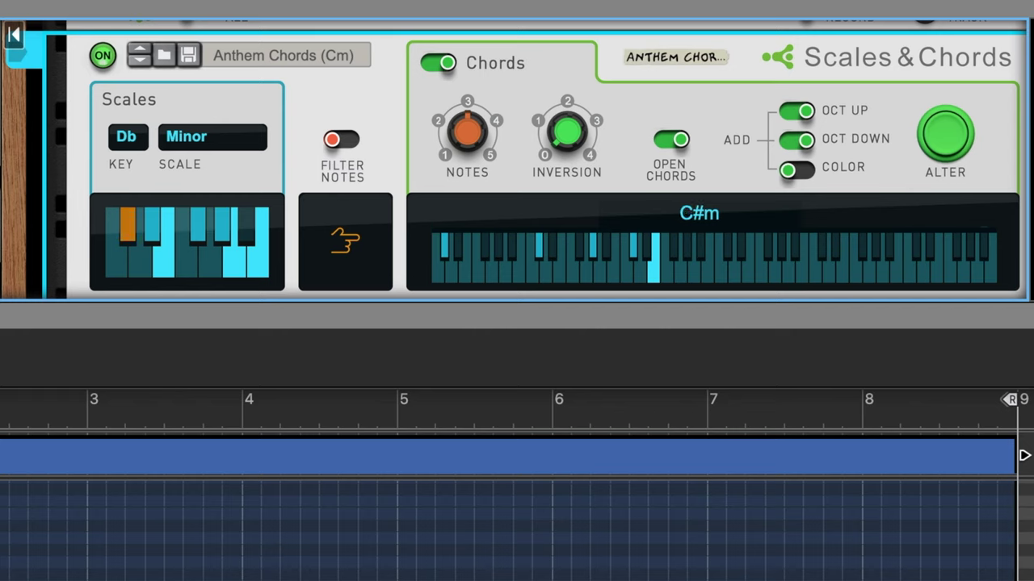
- Record an eight-bar chord progression onto the Cinematic Piano track
left_click(550, 561)
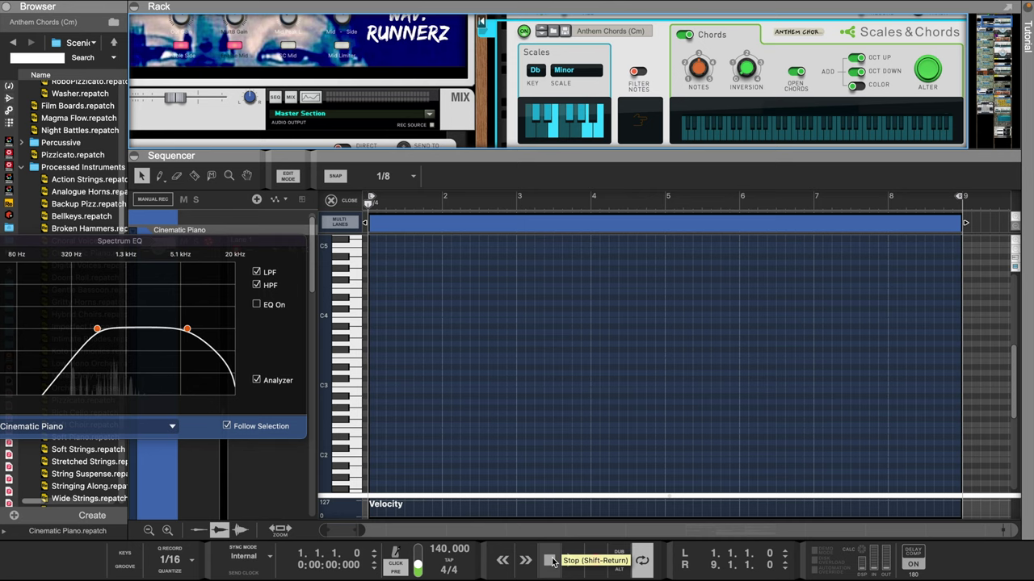
left_click(594, 561)
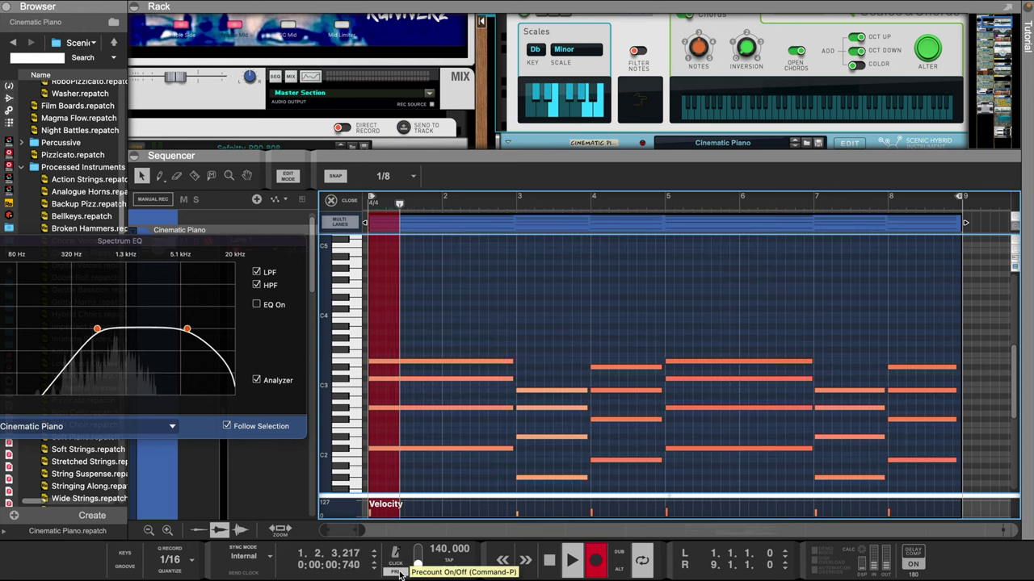
left_click(595, 560)
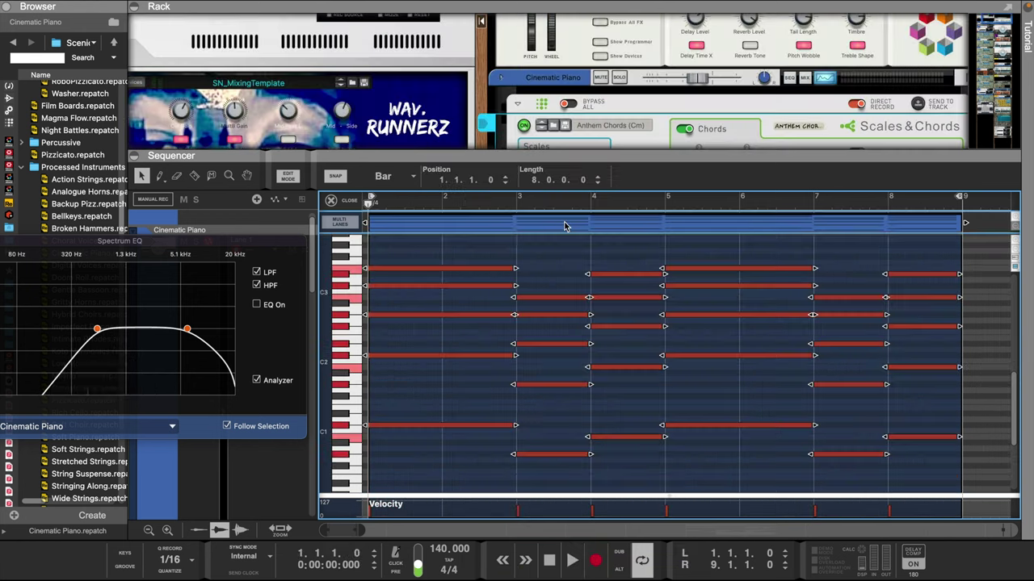
- Randomize the timing of the recorded piano chords by 100 ticks in the Quantize settings and play back the clip
key("F8")
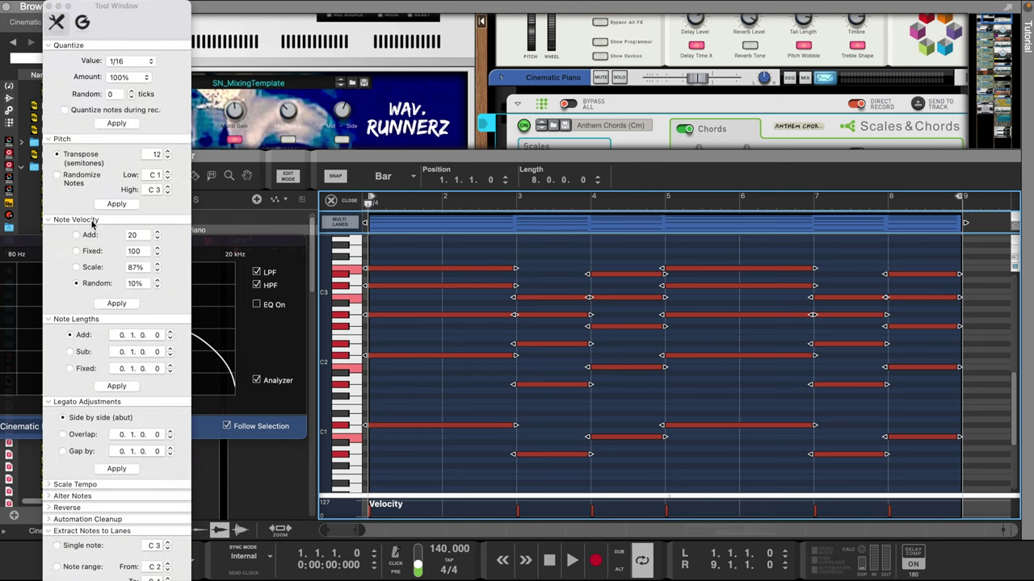
left_click(113, 94)
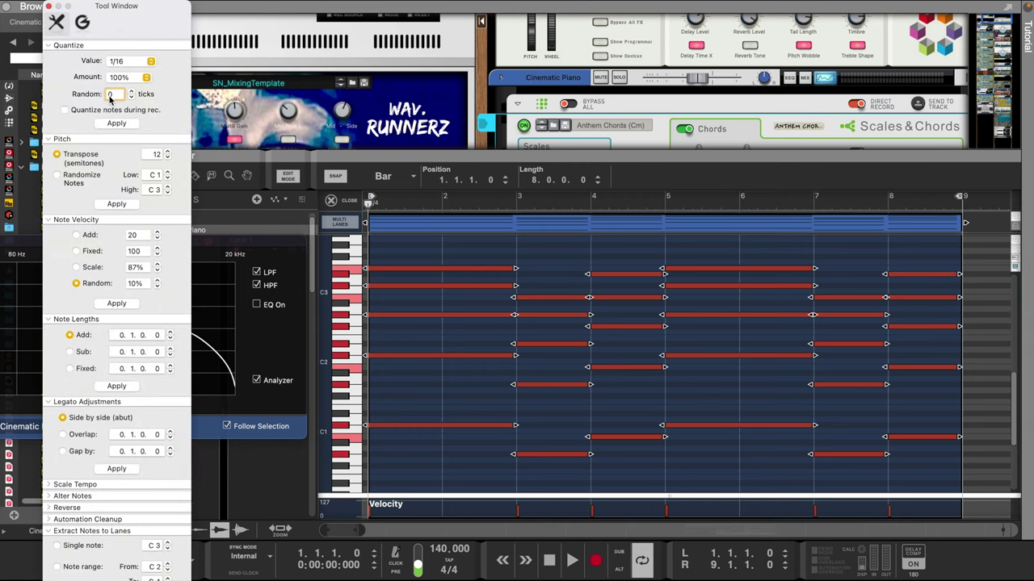
left_click_drag(363, 531, 299, 534)
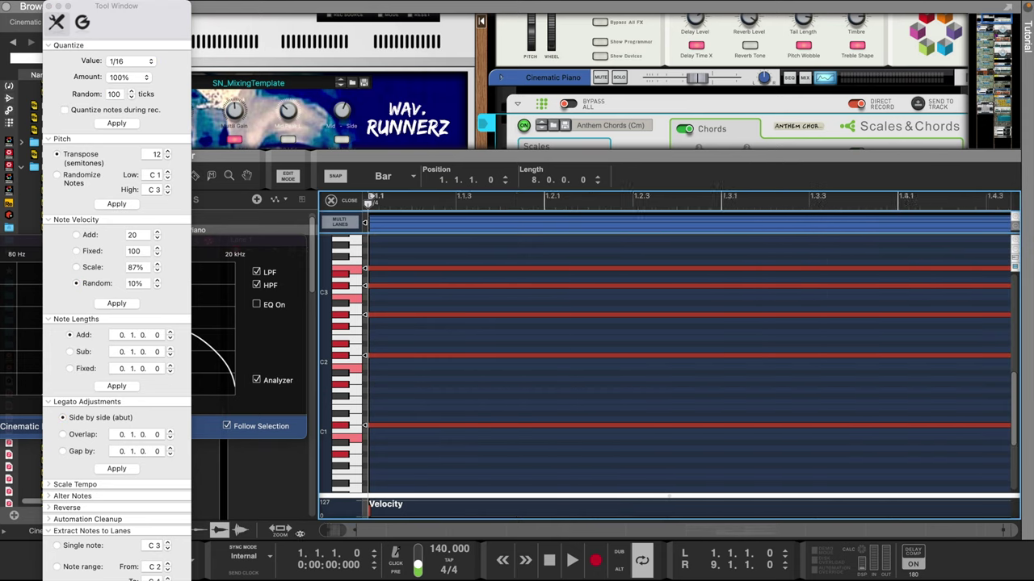
key("space")
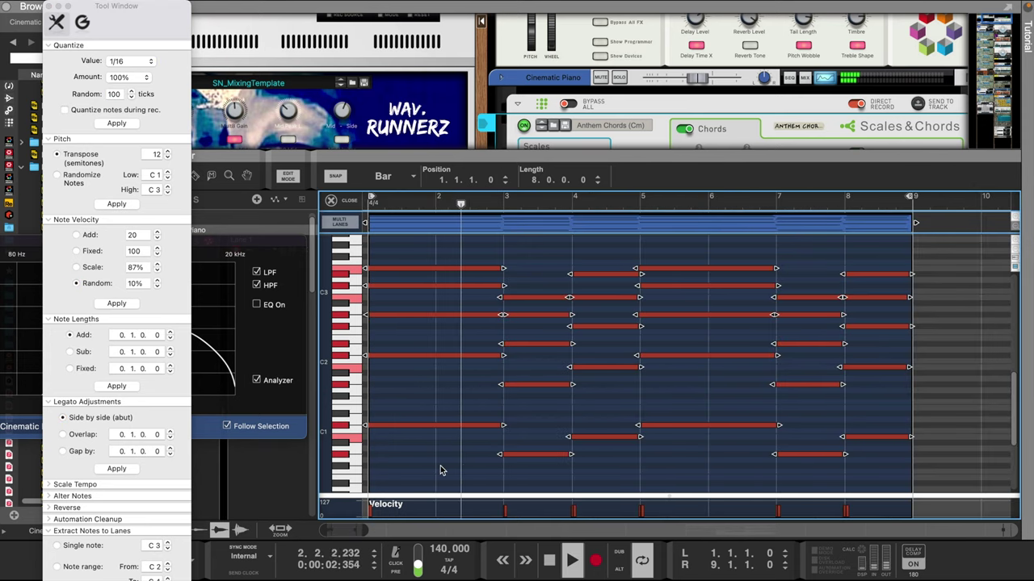
left_click(440, 471)
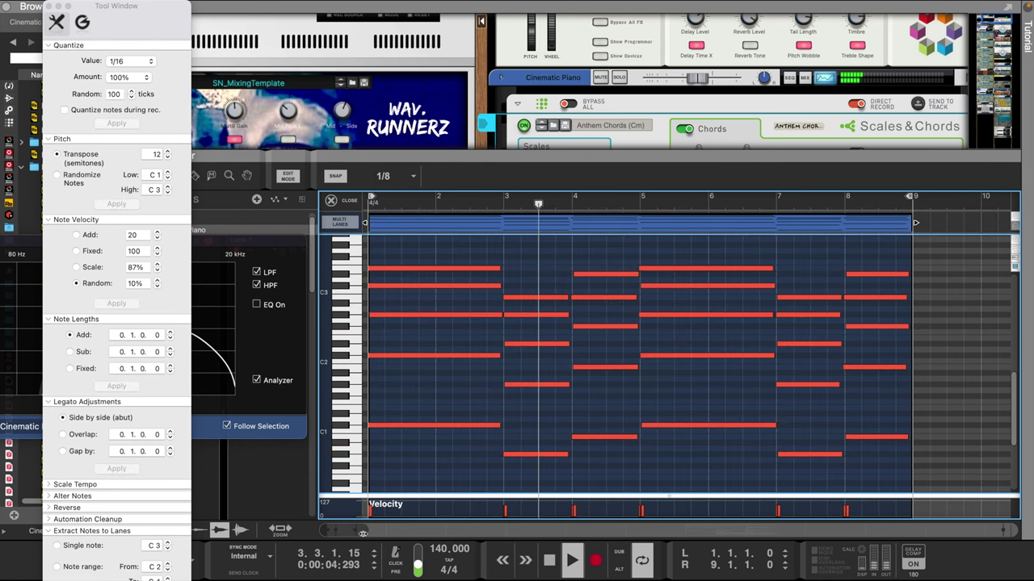
mouse_move(363, 533)
left_mouse_down()
mouse_move(320, 540)
mouse_move(360, 537)
left_mouse_up()
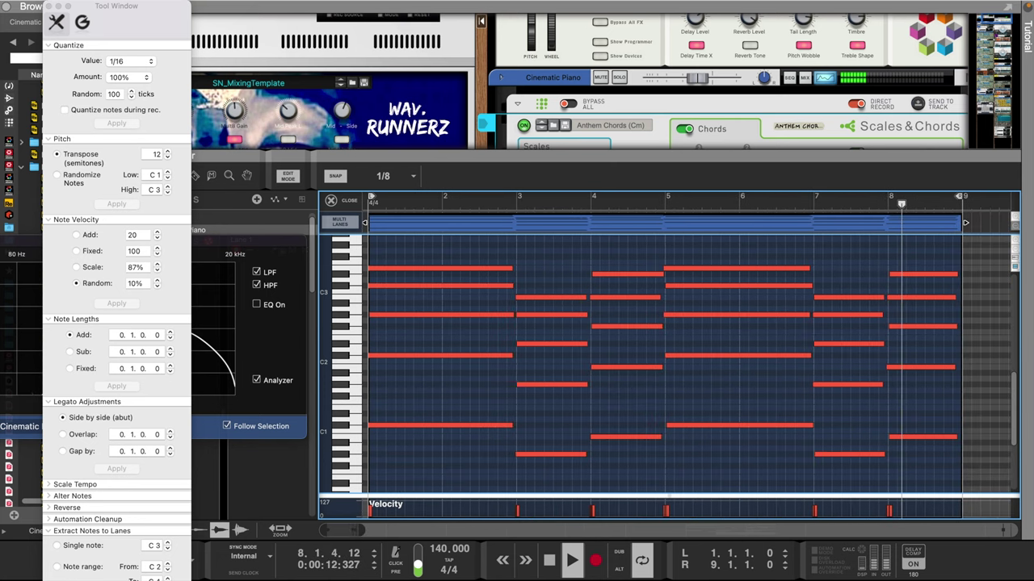
- Stop playback and close the Tool Window and the Spectrum EQ
key("F8")
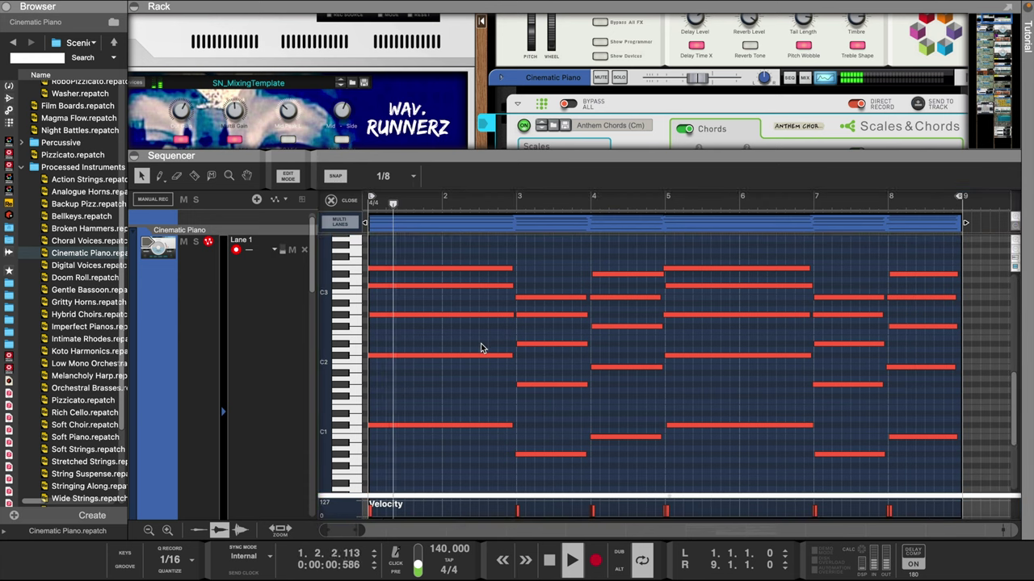
left_click(466, 426)
key("space")
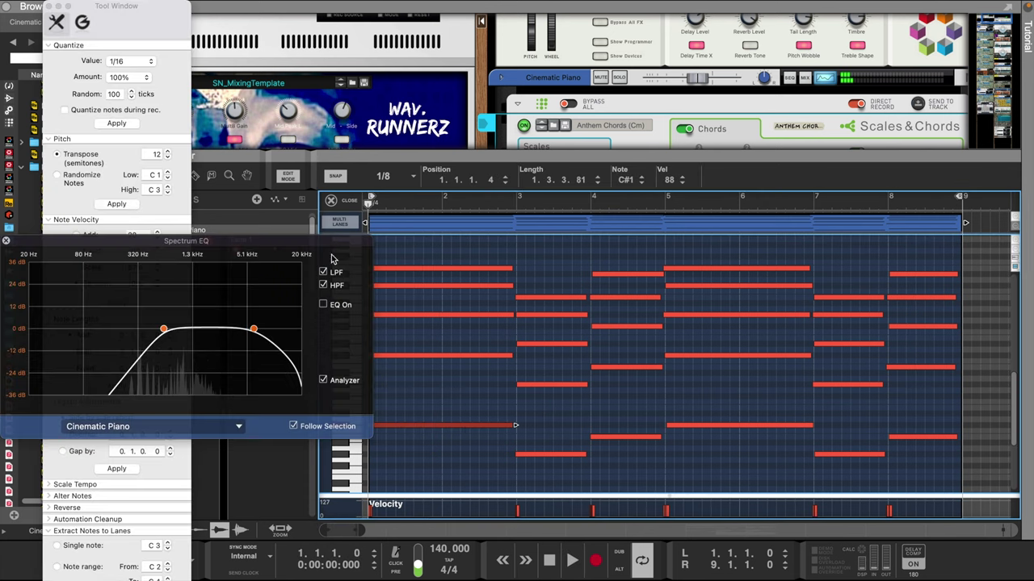
left_click(7, 241)
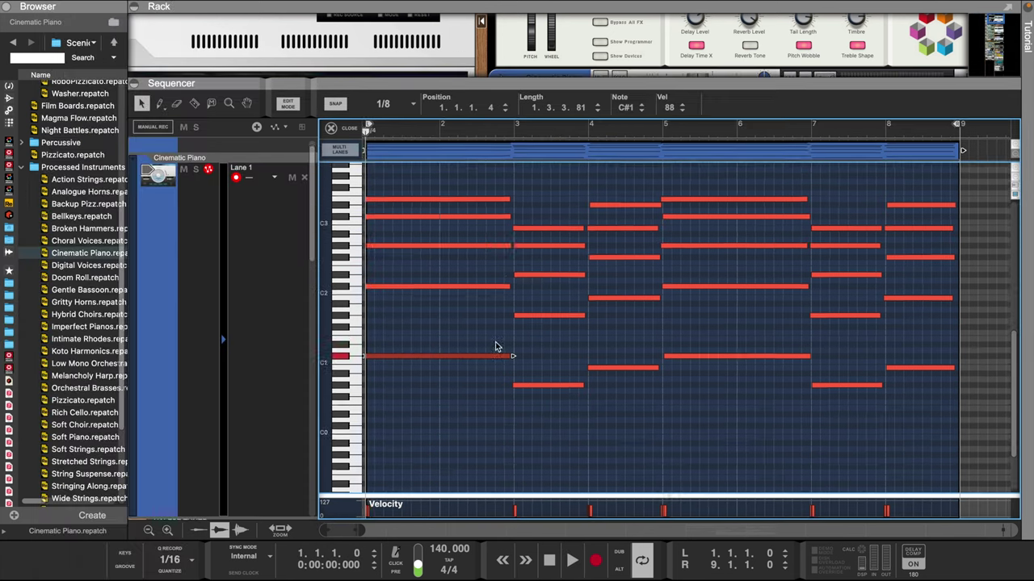
- Shorten the first chord's top note to end at bar 2 and add a descending melody above it ending on D#4
scroll(496, 347, "up", 5)
left_click(160, 109)
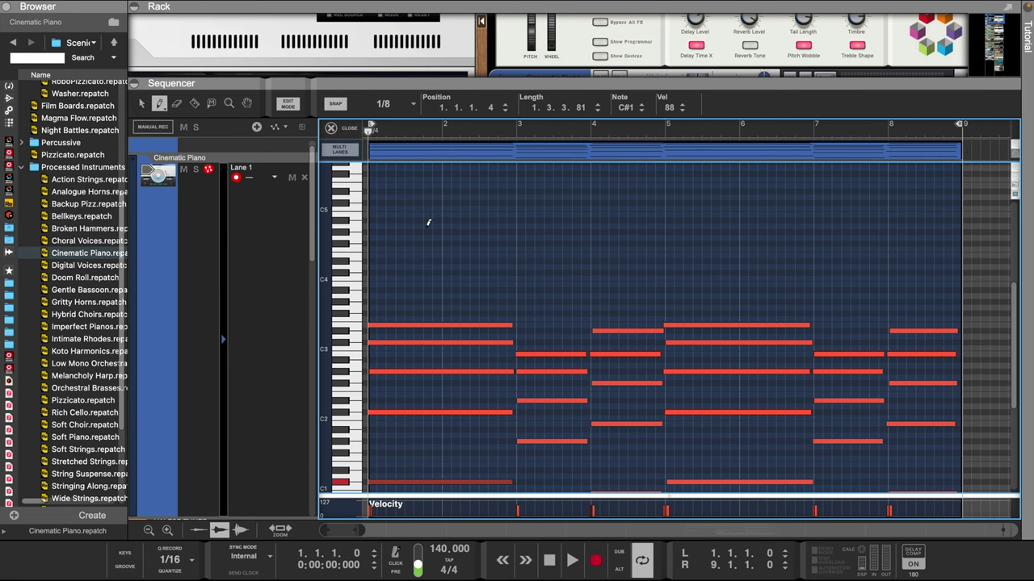
scroll(429, 305, "down", 1)
key("q")
left_click(502, 315)
left_click(446, 232)
mouse_move(446, 220)
left_mouse_down()
mouse_move(466, 218)
mouse_move(495, 245)
left_mouse_up()
key("s")
key("q")
left_click(330, 105)
left_click_drag(500, 250, 507, 252)
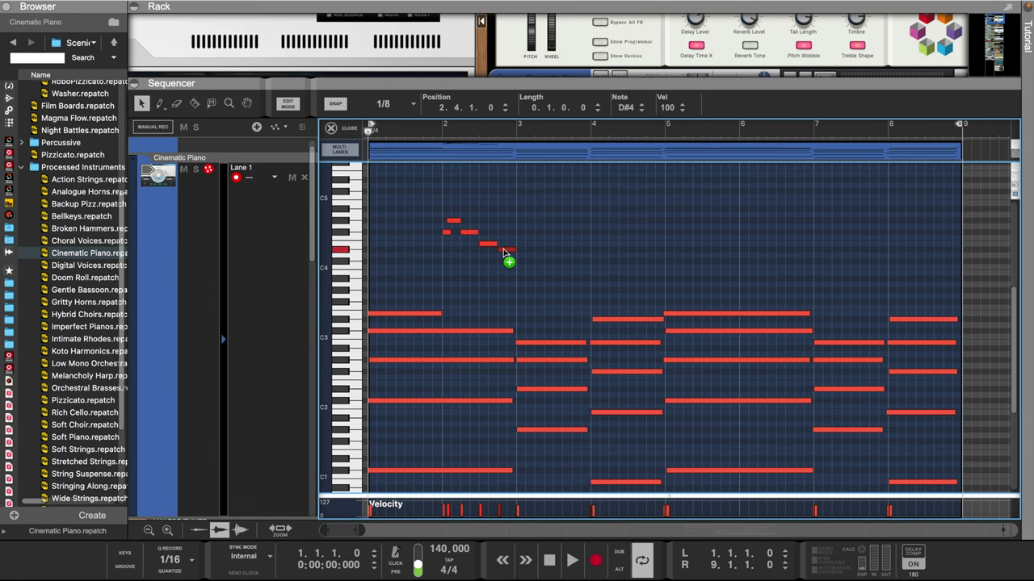
key("space")
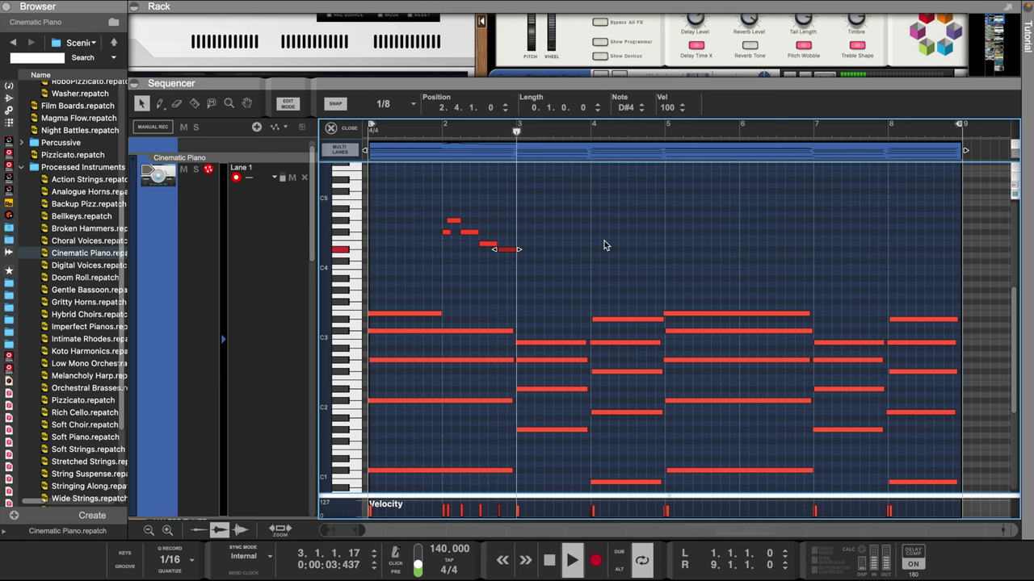
key("space")
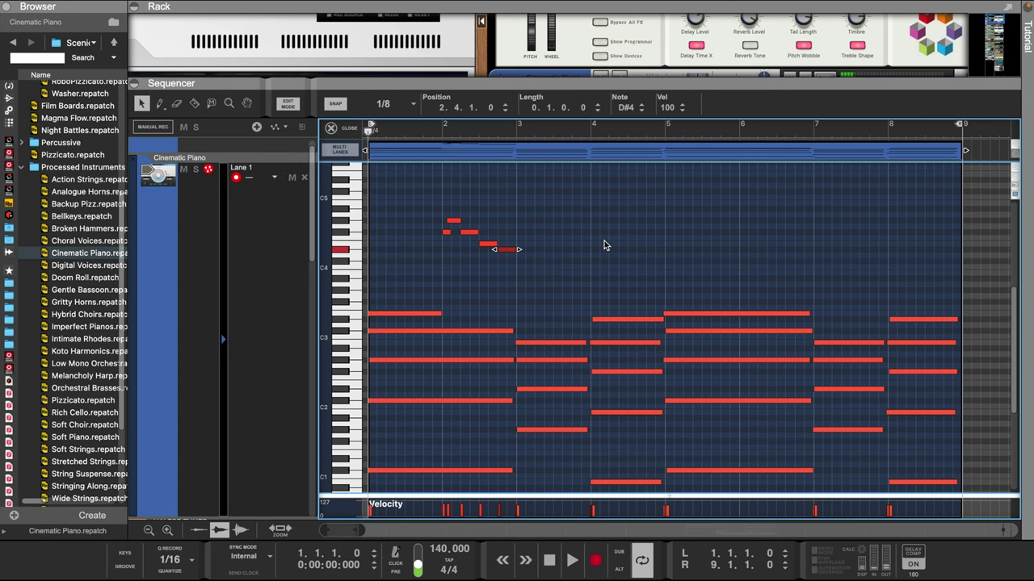
- Extend the piano melody above the chords through bar 8 and play back the part
left_click(583, 262)
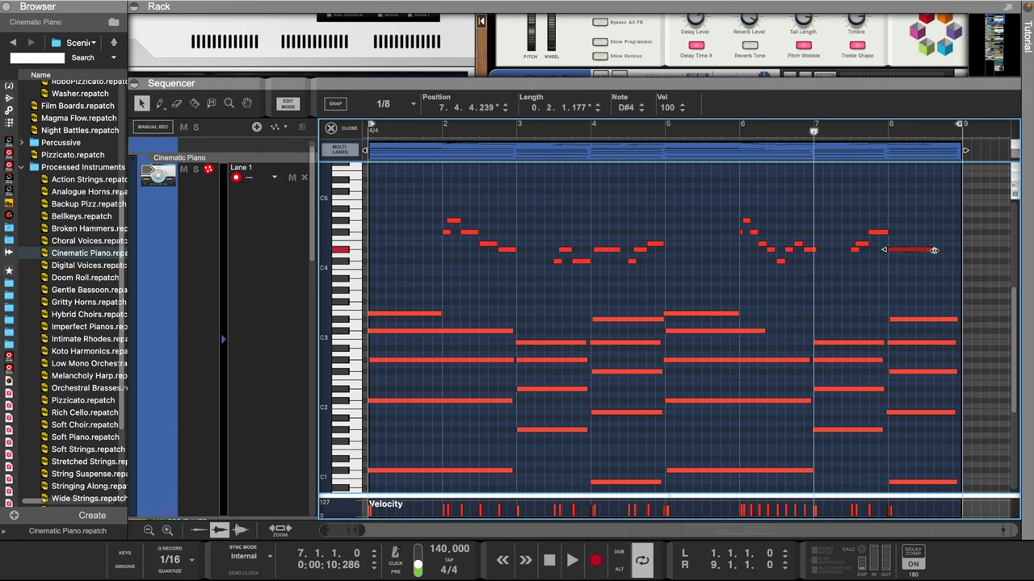
key("space")
left_click(933, 252)
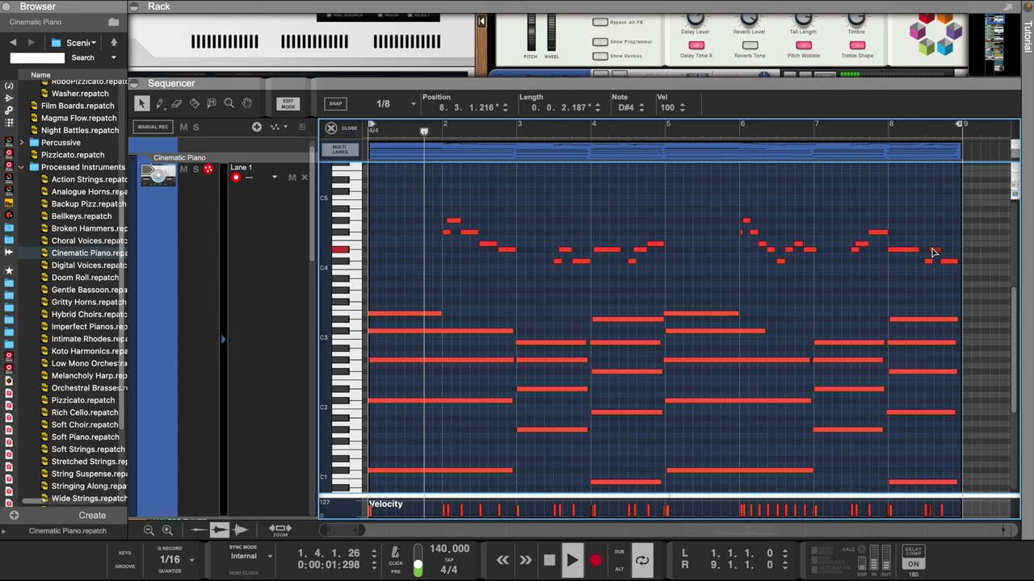
left_click(951, 263)
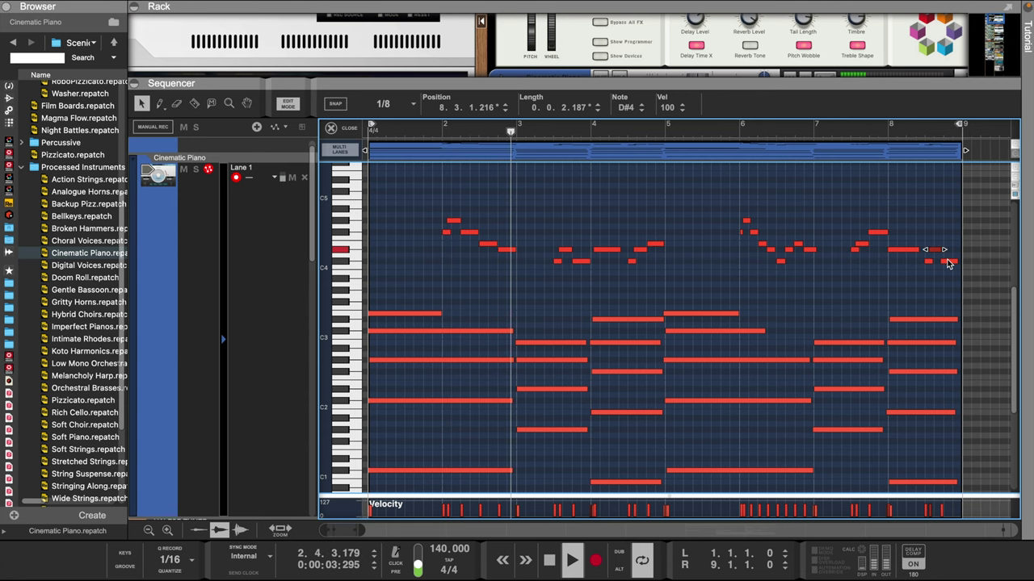
scroll(531, 311, "down", 3)
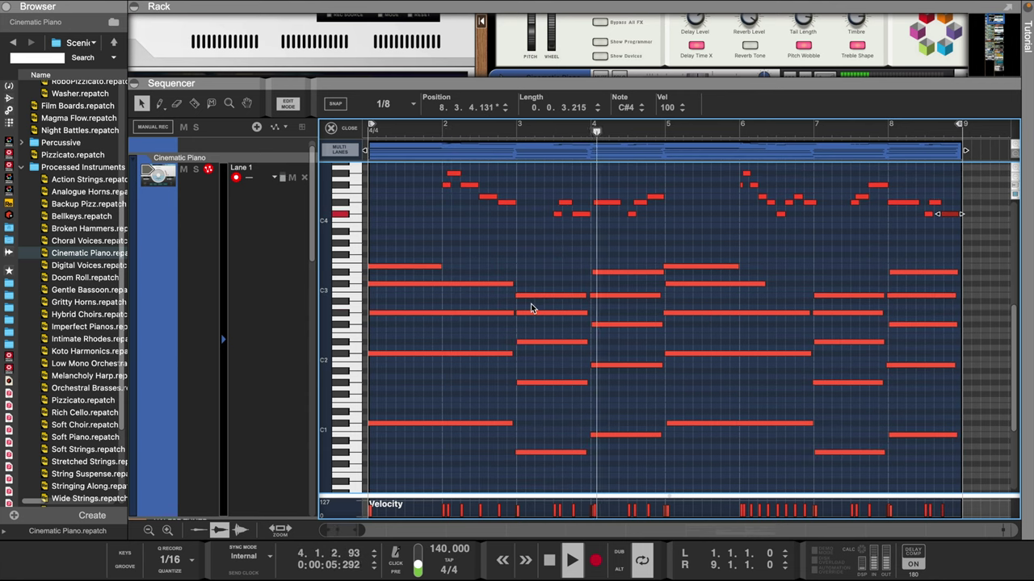
scroll(509, 347, "up", 2)
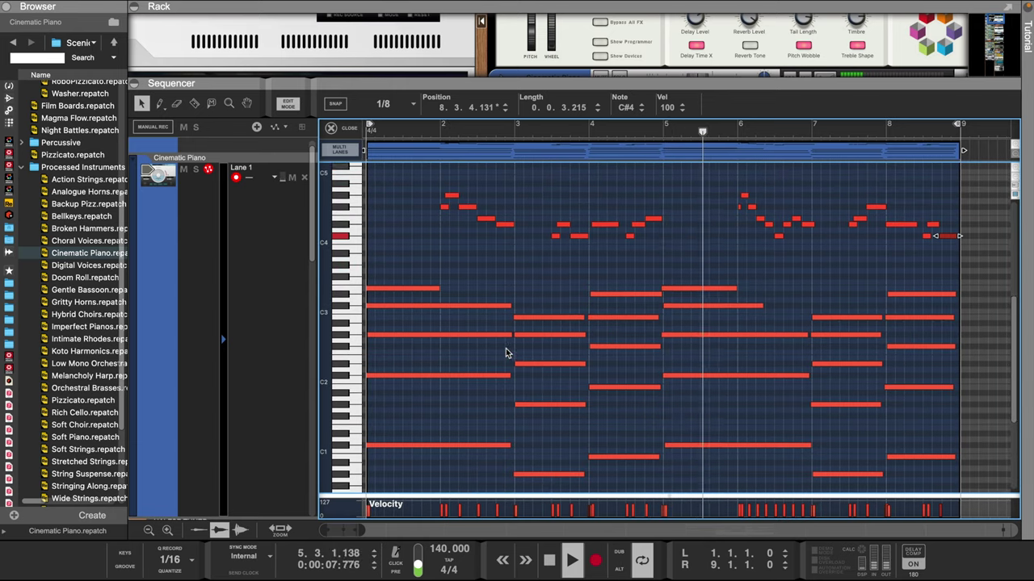
left_click(740, 208)
left_click_drag(739, 208, 750, 210)
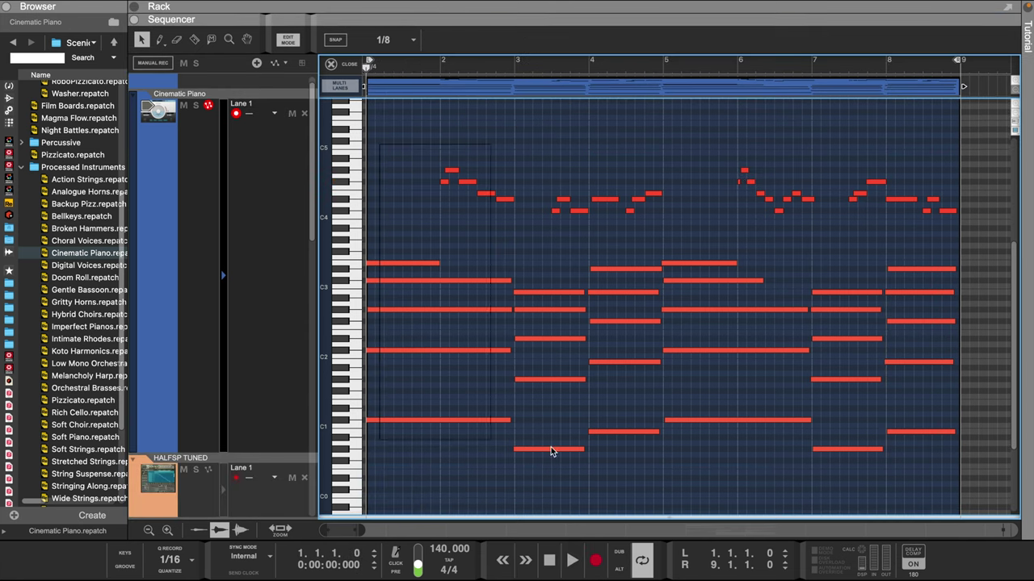
- Transpose all the piano chord and melody notes up one octave and play them back
left_click_drag(551, 451, 970, 483)
key("shift+super+Up")
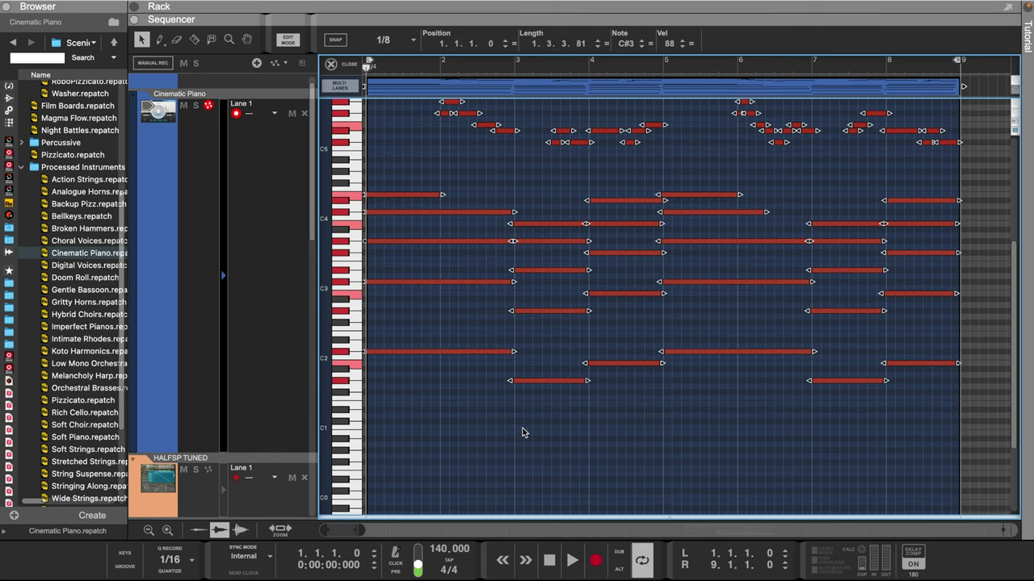
left_click(523, 430)
key("space")
scroll(478, 424, "up", 1)
scroll(477, 423, "up", 2)
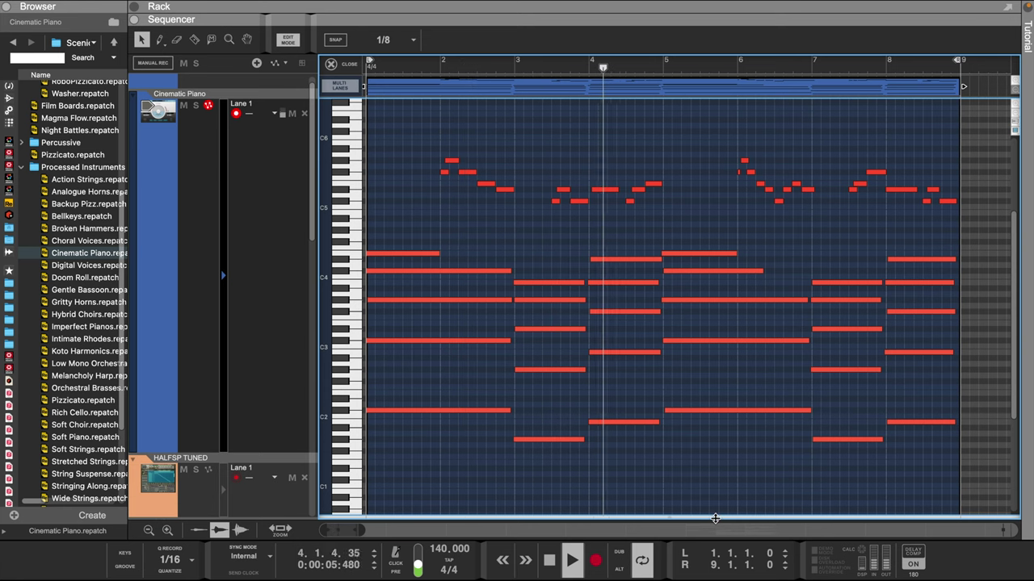
left_click_drag(715, 514, 716, 473)
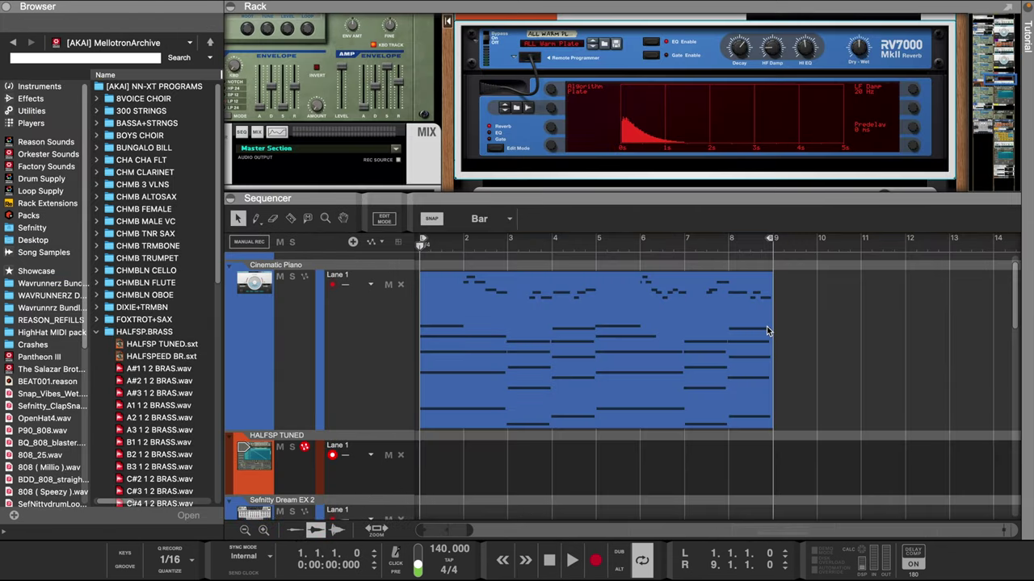
- Copy the Cinematic Piano clip onto the HALFSP TUNED track and open the copy for editing
left_click(601, 362)
left_click_drag(526, 427, 550, 461)
double_click(550, 461)
scroll(544, 431, "up", 3)
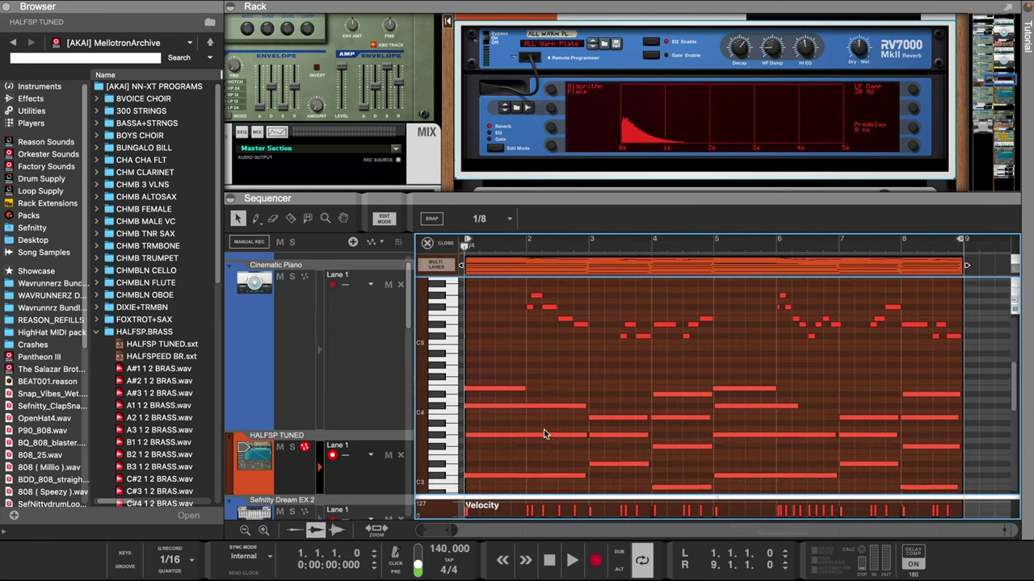
- Delete the melody notes from the HALFSP TUNED clip and lengthen the shortened upper notes to their full chord length
left_click_drag(498, 312, 961, 398)
key("Delete")
scroll(710, 388, "down", 3)
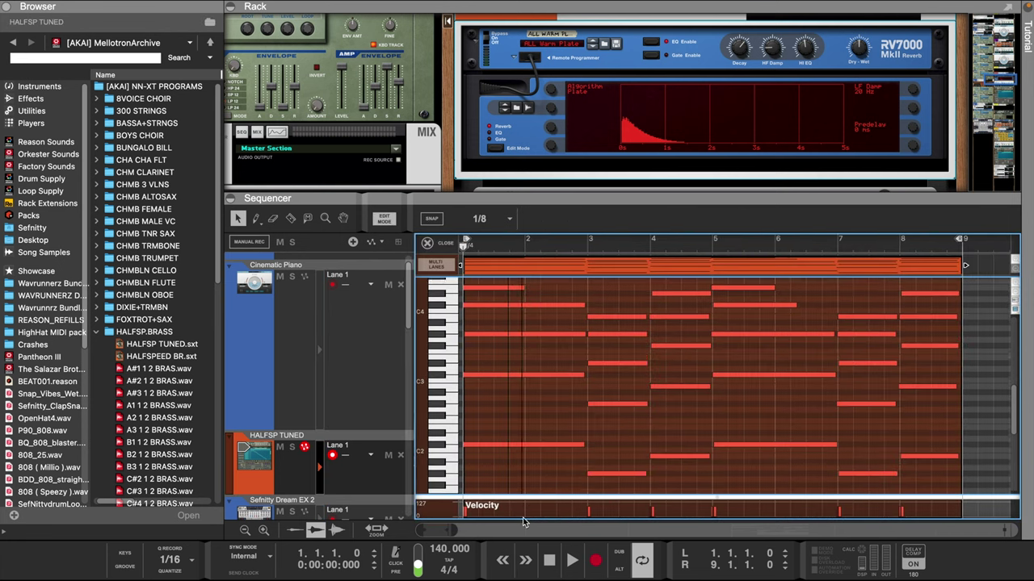
left_click(760, 357)
- Play back the HALFSP TUNED chord part with all its notes in view and select its eight-bar clip
key("space")
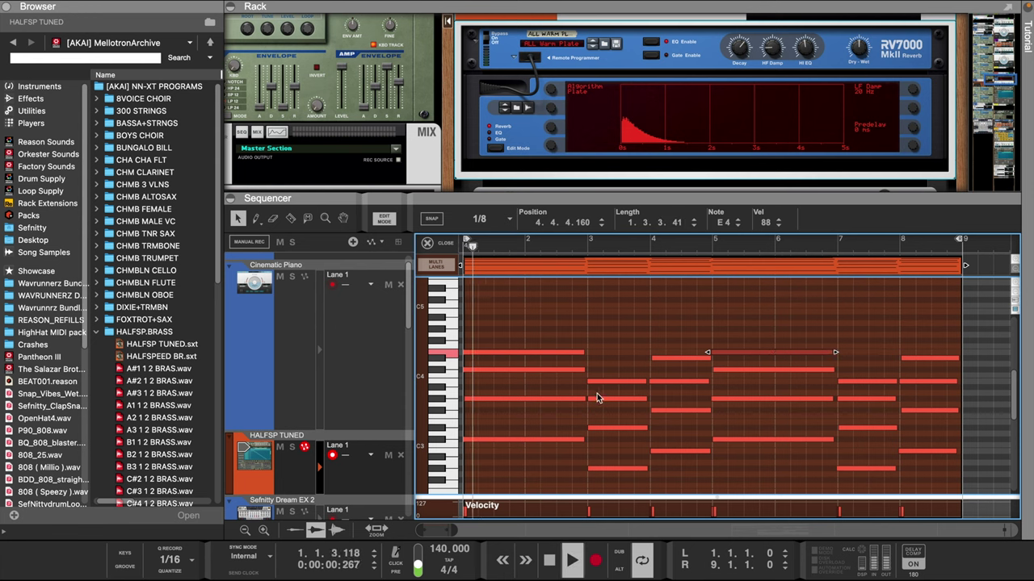
scroll(527, 411, "down", 1)
left_click_drag(541, 498, 543, 546)
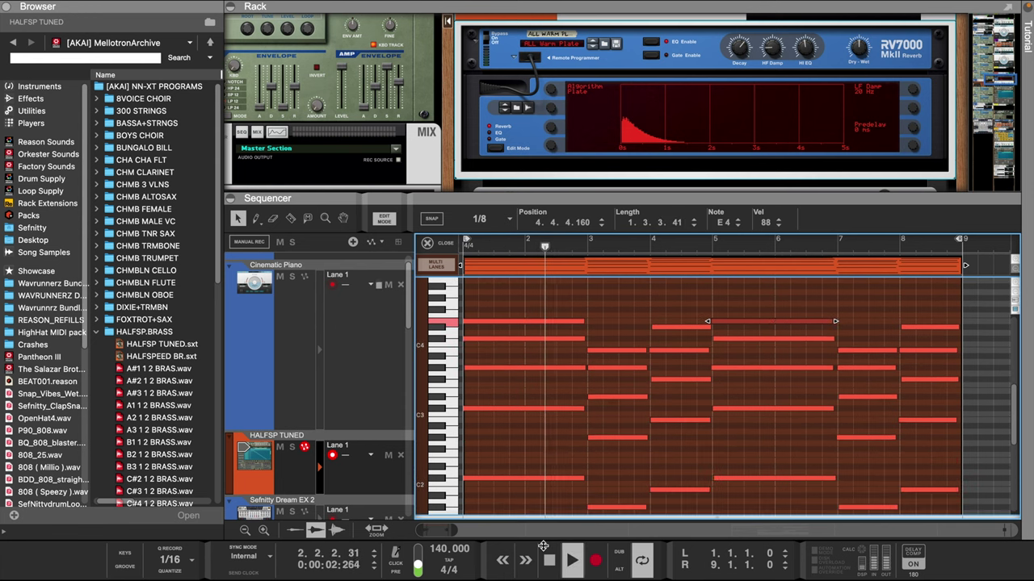
scroll(550, 483, "down", 2)
left_click(1015, 294)
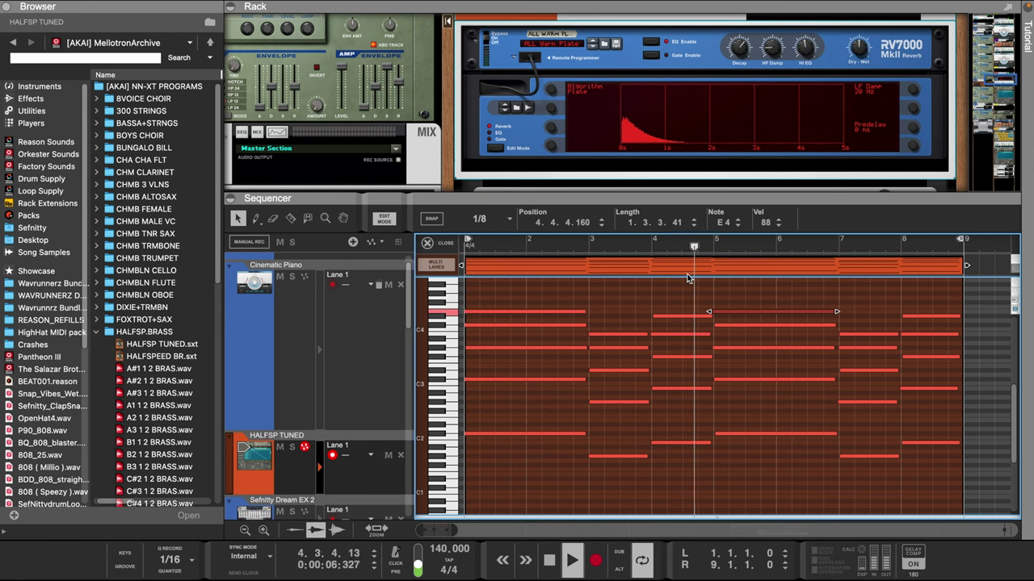
left_click(650, 273)
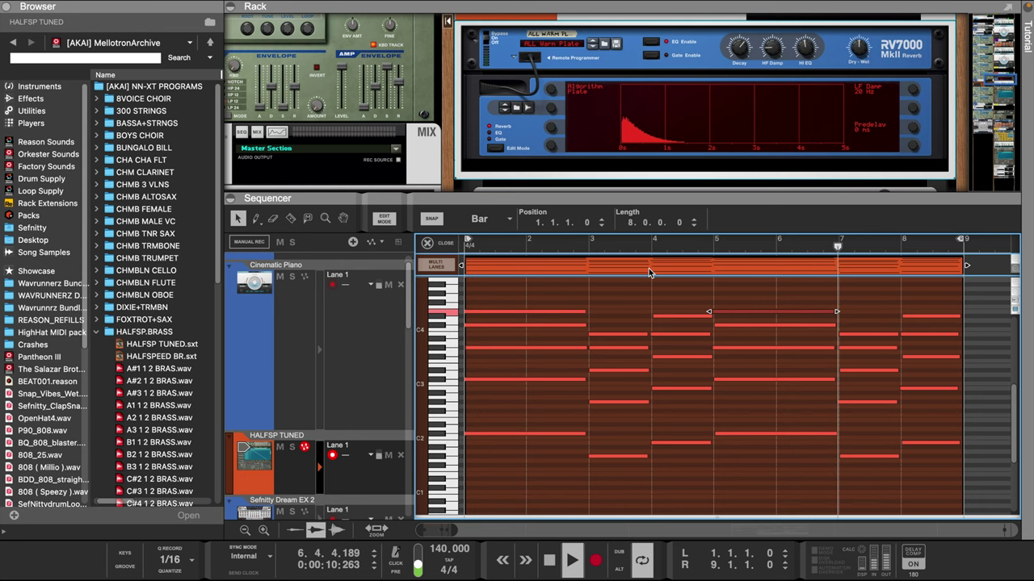
- Lengthen the last chord in the HALFSP TUNED clip to the clip's end and take its insert effects out of bypass, comparing both sounds
left_click_drag(533, 307, 942, 490)
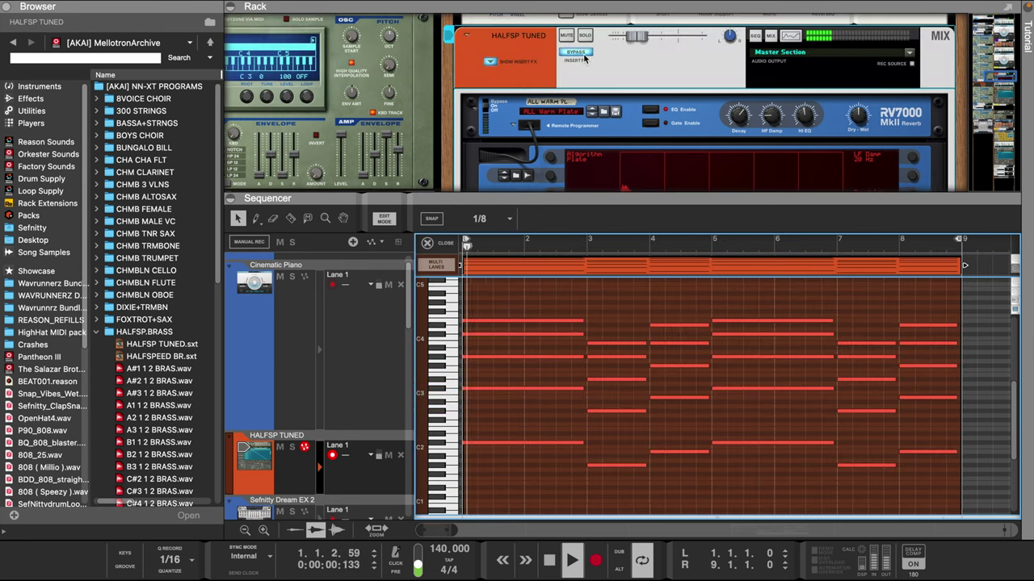
left_click(581, 53)
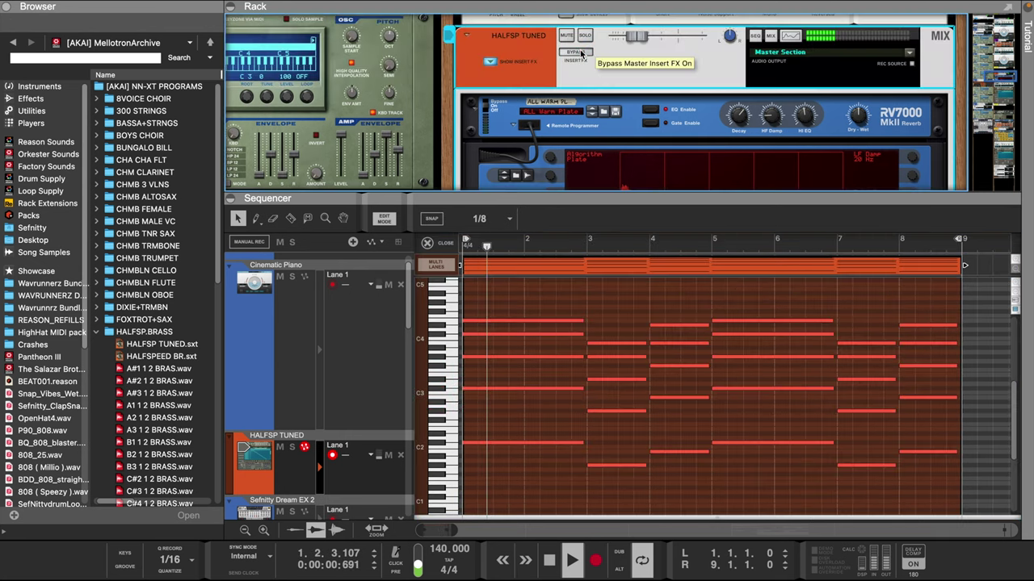
left_click(581, 52)
left_click_drag(937, 317, 931, 472)
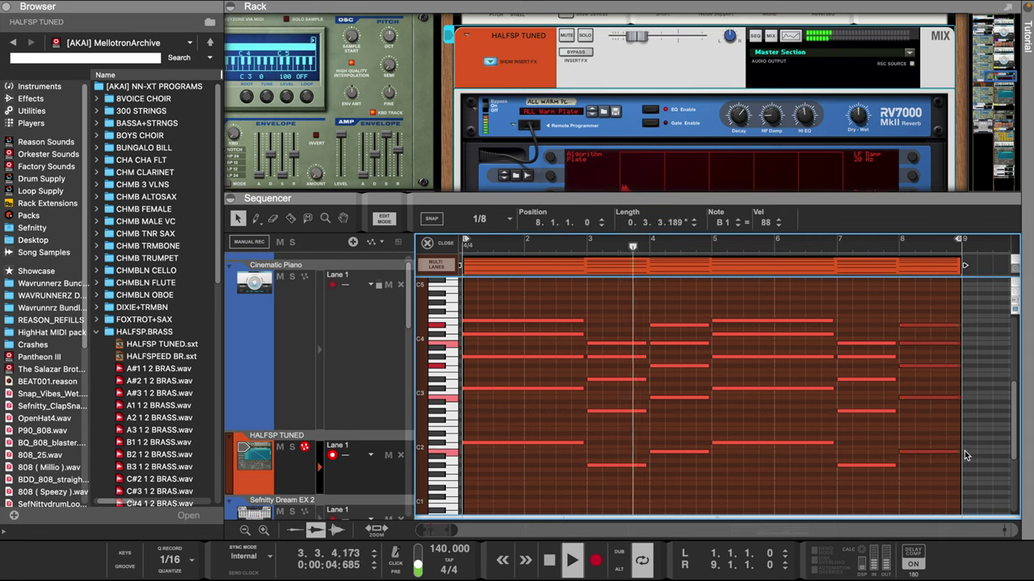
left_click(569, 54)
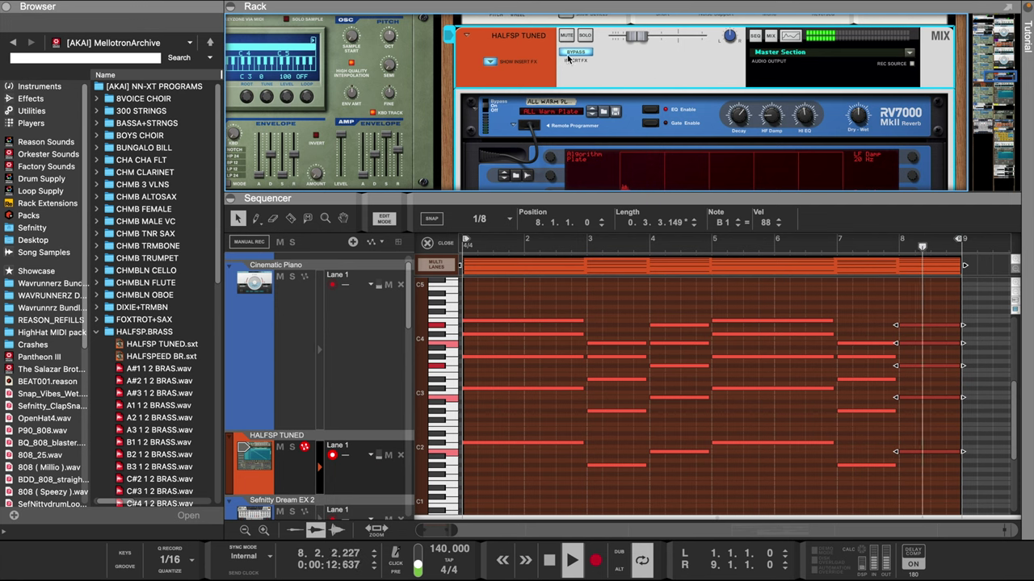
left_click(575, 54)
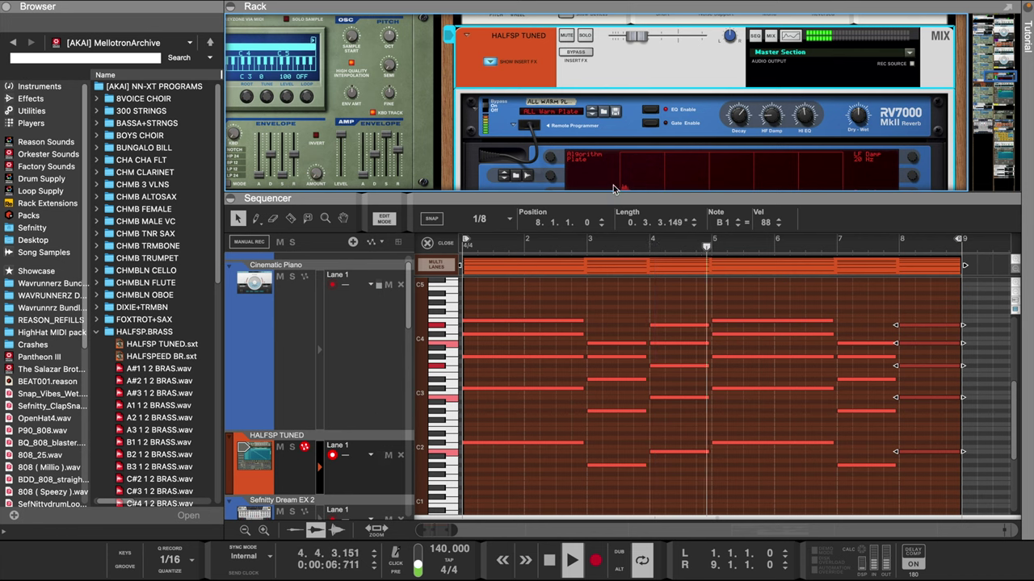
- Examine the HALFSP TUNED channel's Spectrum EQ curve and the devices below it in the rack during playback, and stop playback
left_click(787, 38)
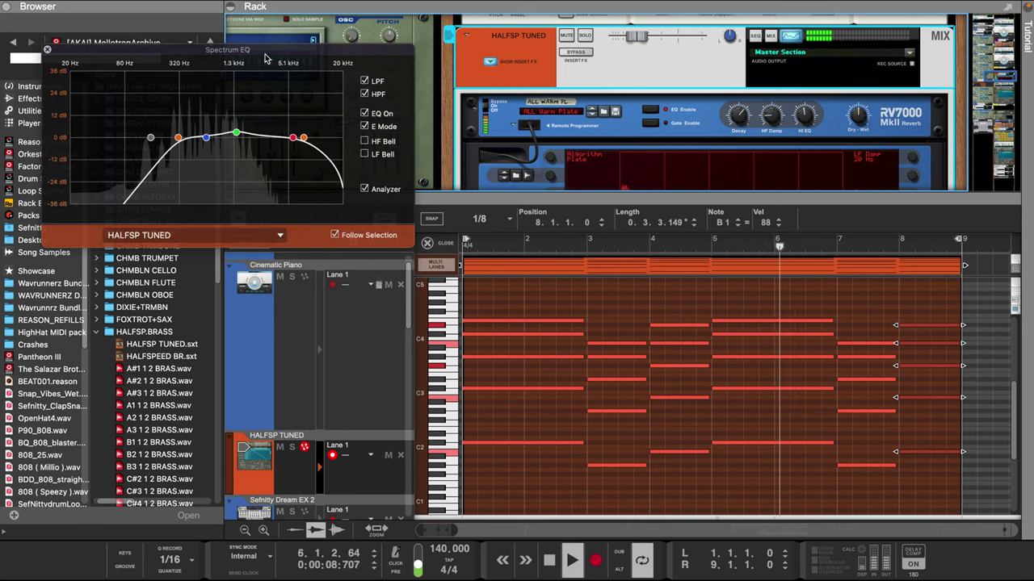
left_click_drag(148, 42, 289, 44)
mouse_move(308, 136)
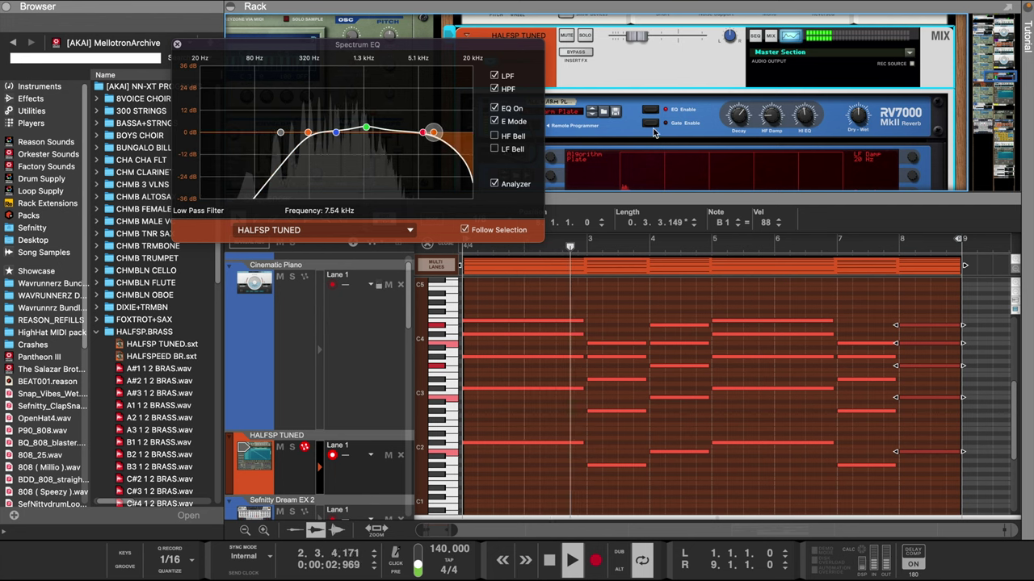
scroll(710, 128, "down", 5)
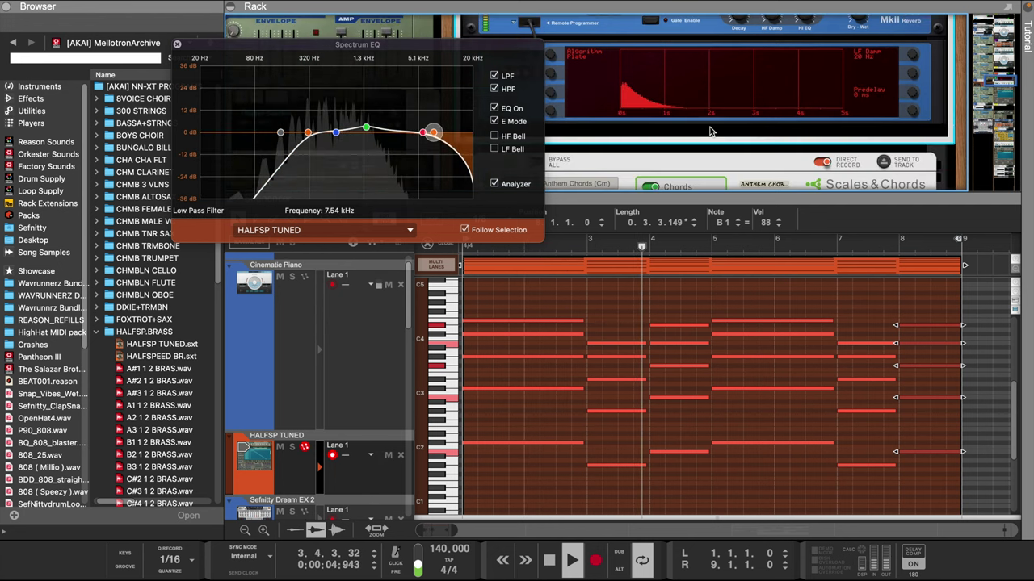
scroll(711, 131, "down", 2)
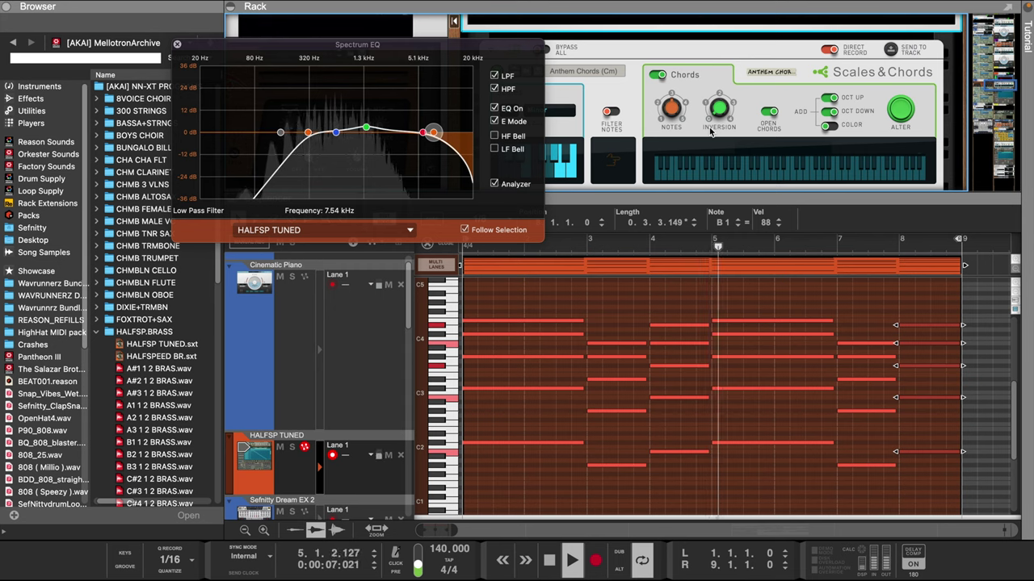
scroll(710, 128, "up", 6)
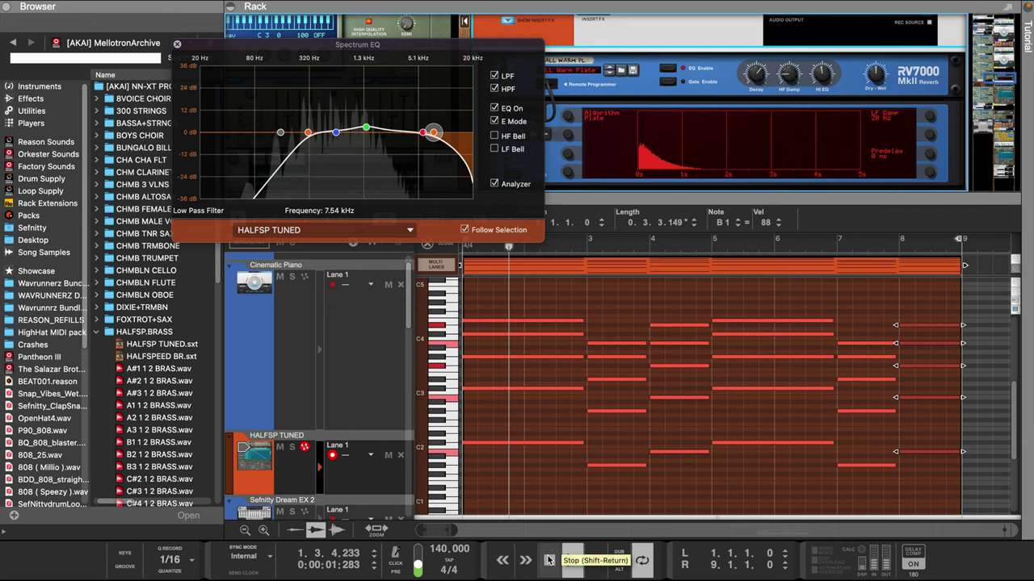
left_click(549, 559)
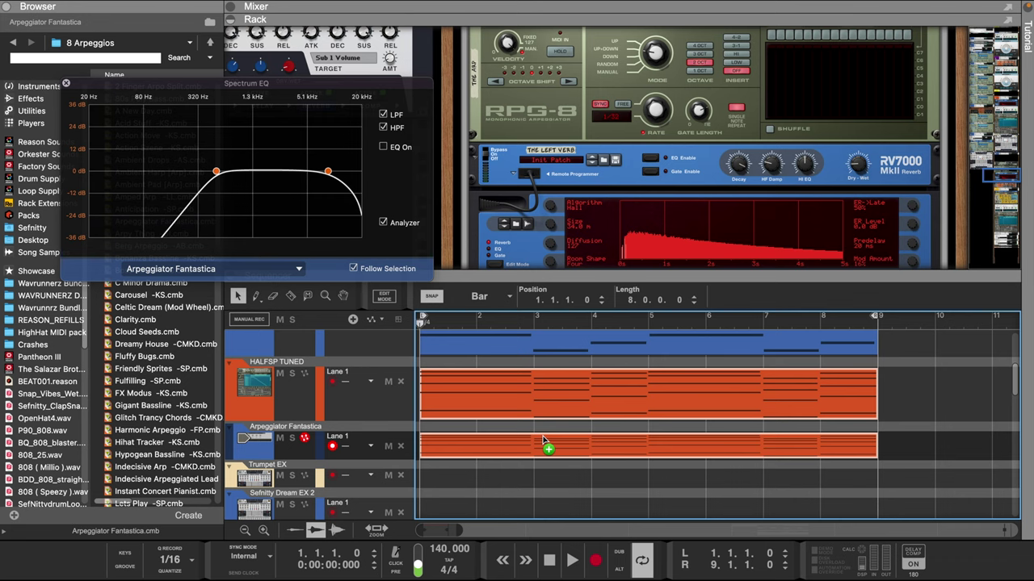
- Copy the HALFSP TUNED clip onto the Arpeggiator Fantastica track, open the copy and enlarge its note area by collapsing the velocity lane
double_click(554, 446)
scroll(560, 408, "up", 1)
scroll(562, 413, "down", 4)
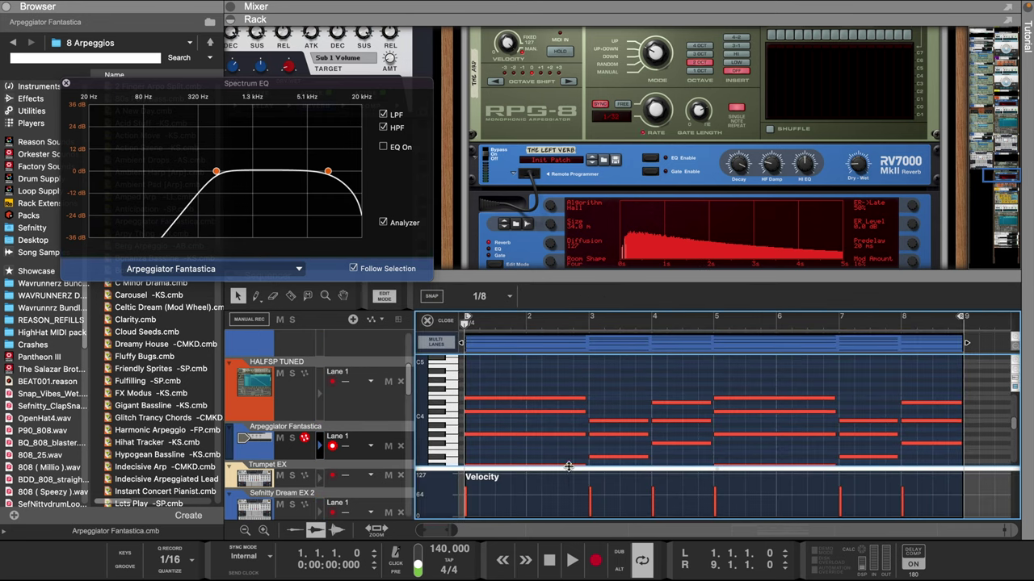
left_click_drag(569, 469, 570, 549)
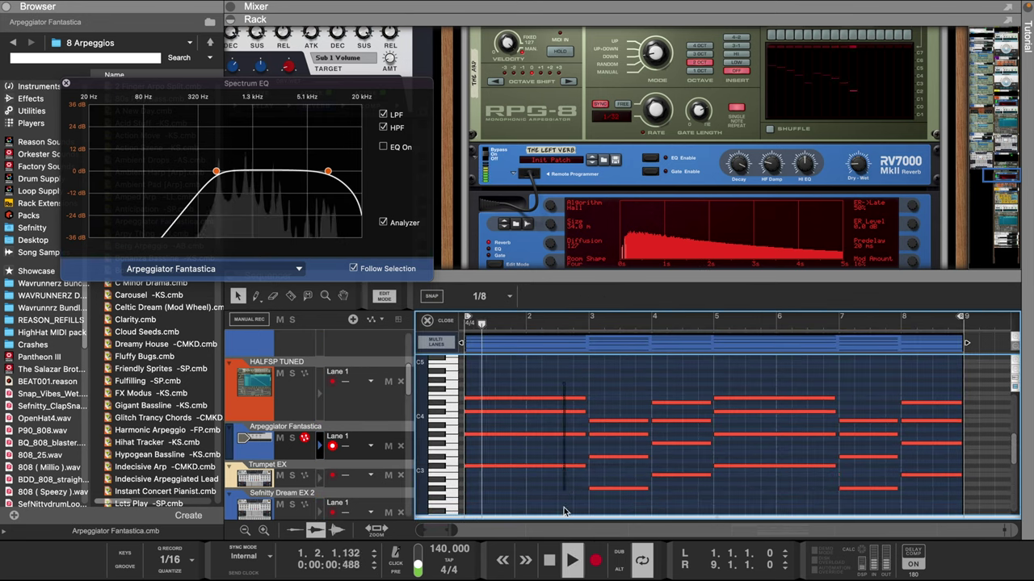
- Shorten the two-bar chords starting at bars 1 and 5 of the arpeggiator clip to one bar, including their lowest notes
left_click_drag(564, 508, 530, 403)
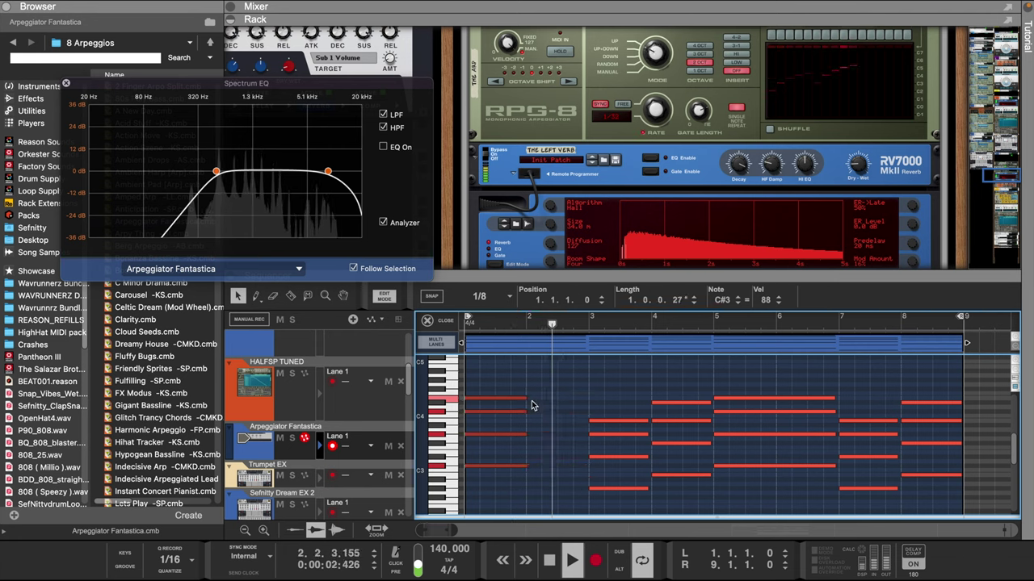
left_click_drag(778, 382, 818, 519)
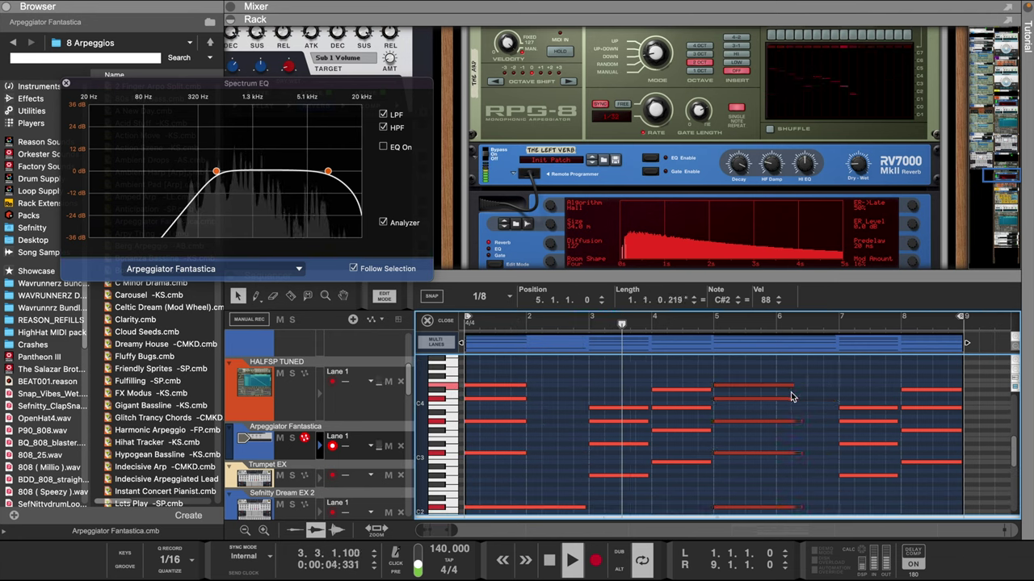
left_click_drag(837, 421, 778, 421)
scroll(774, 420, "down", 3)
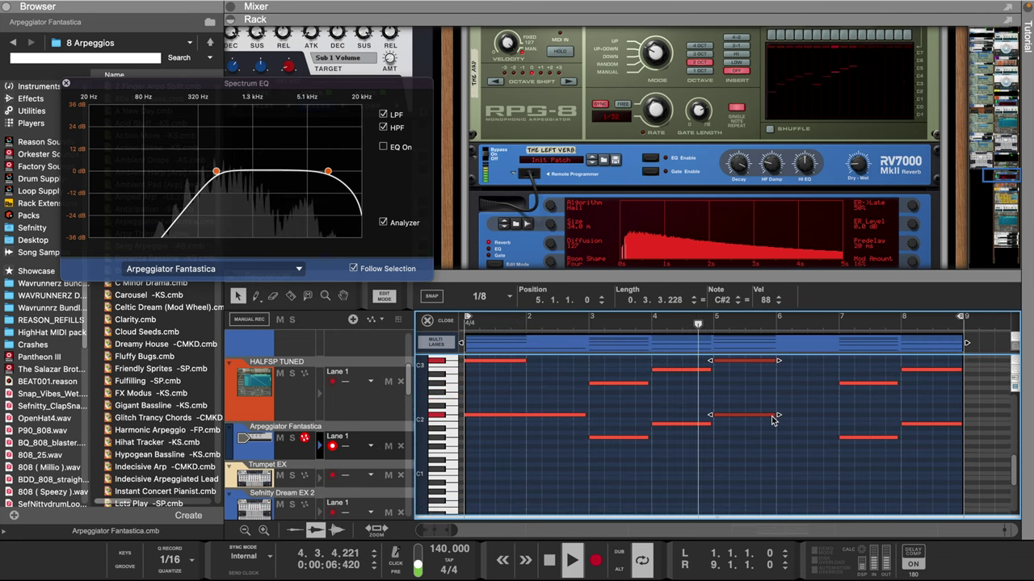
left_click(580, 416)
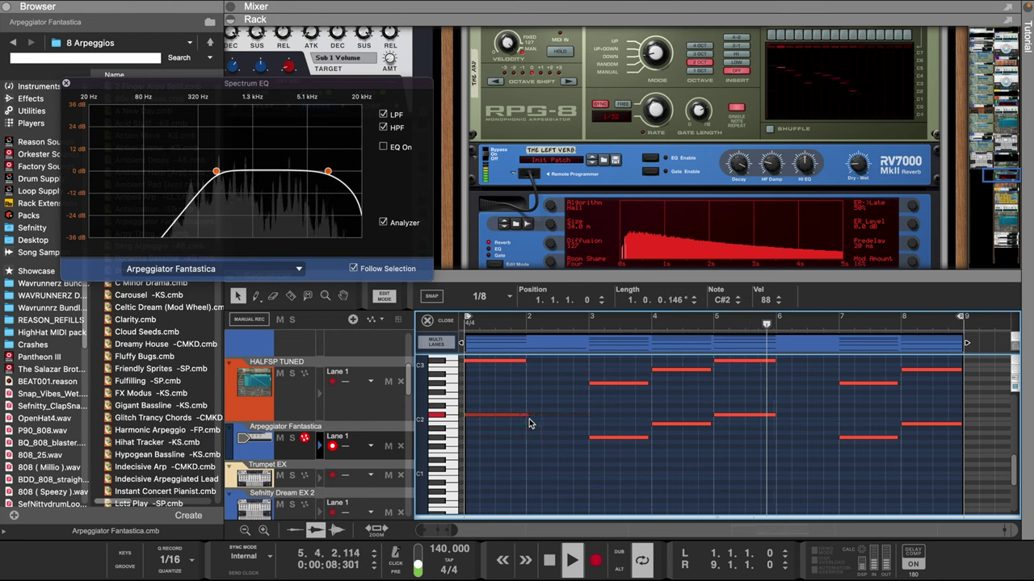
scroll(570, 424, "up", 4)
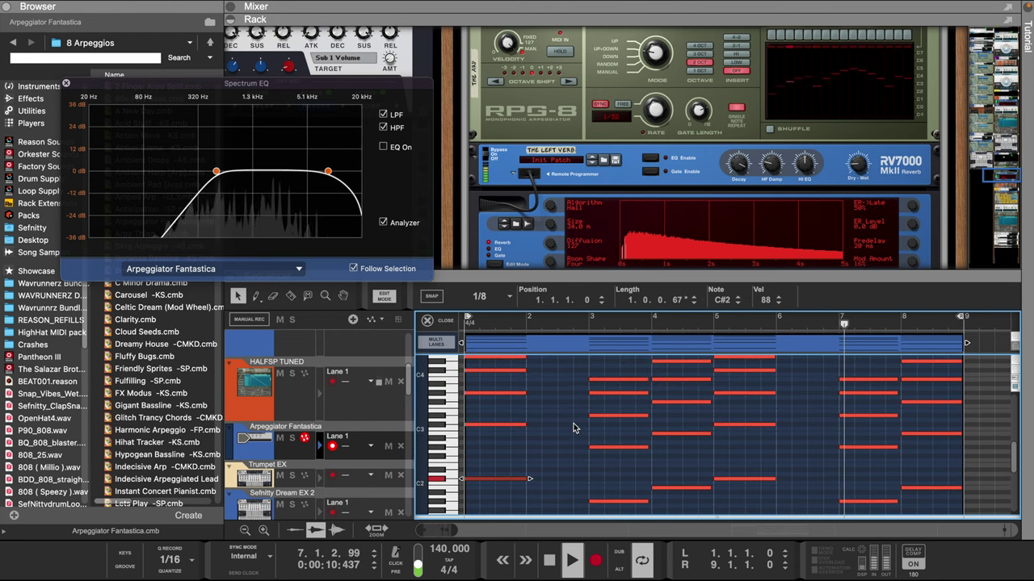
- Select all the notes in the Arpeggiator Fantastica clip and transpose them up one octave
left_click(598, 277)
left_click_drag(968, 322, 482, 134)
scroll(533, 366, "up", 3)
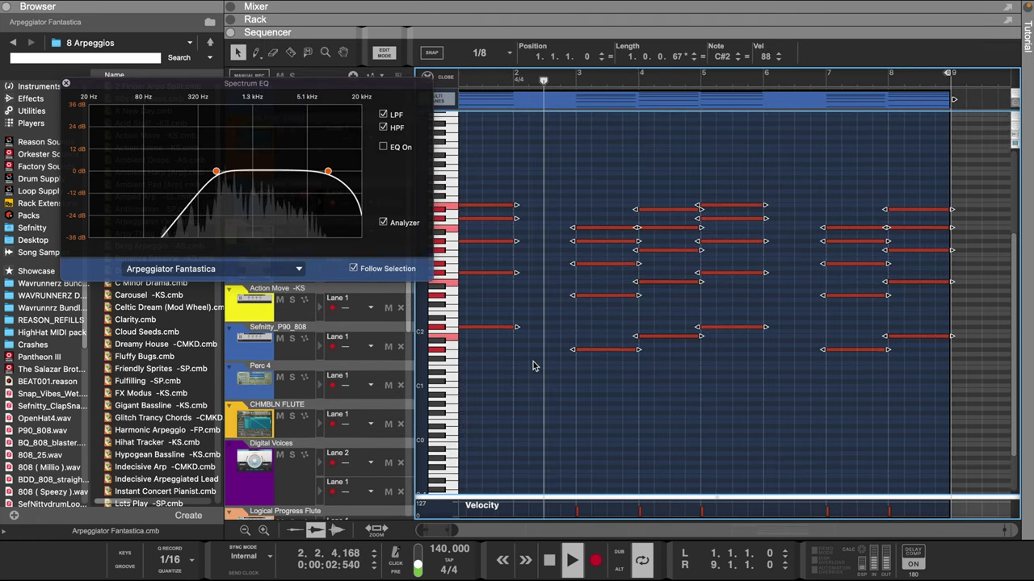
key("shift+Up")
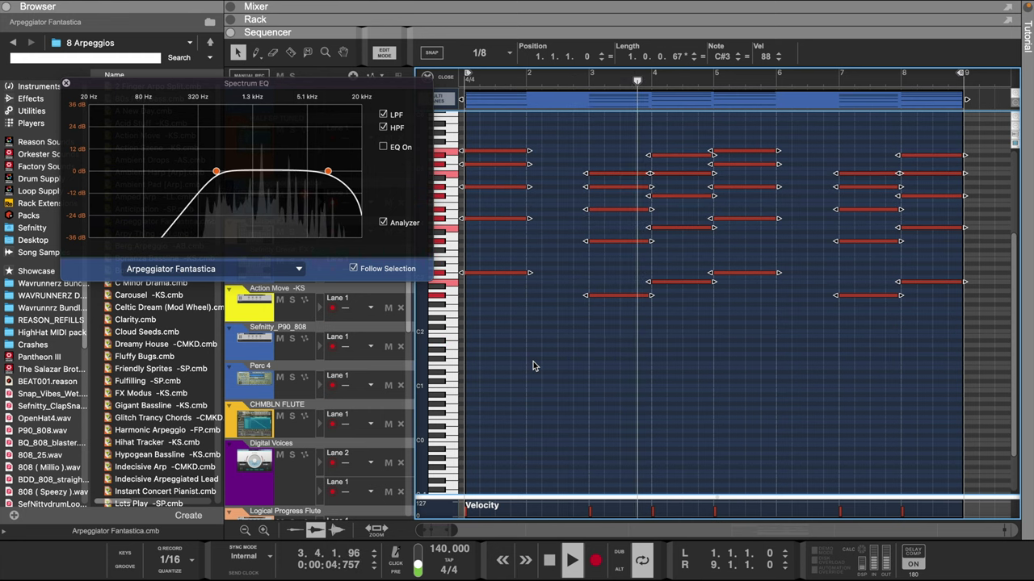
- Show the mixer and inspect the HALFSP TUNED and Cinematic Piano channels while the layers play
key("F5")
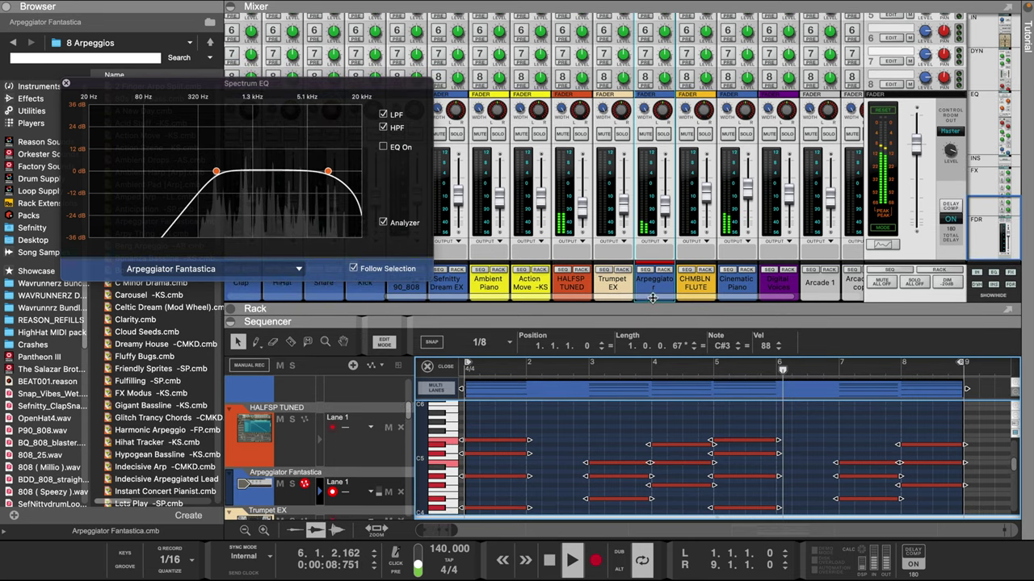
left_click(571, 284)
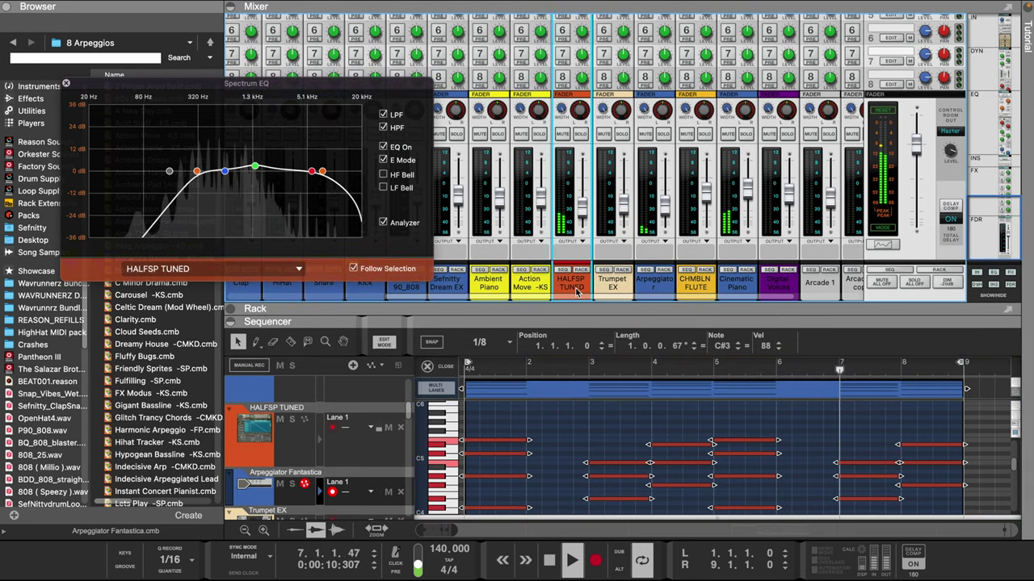
left_click(744, 293)
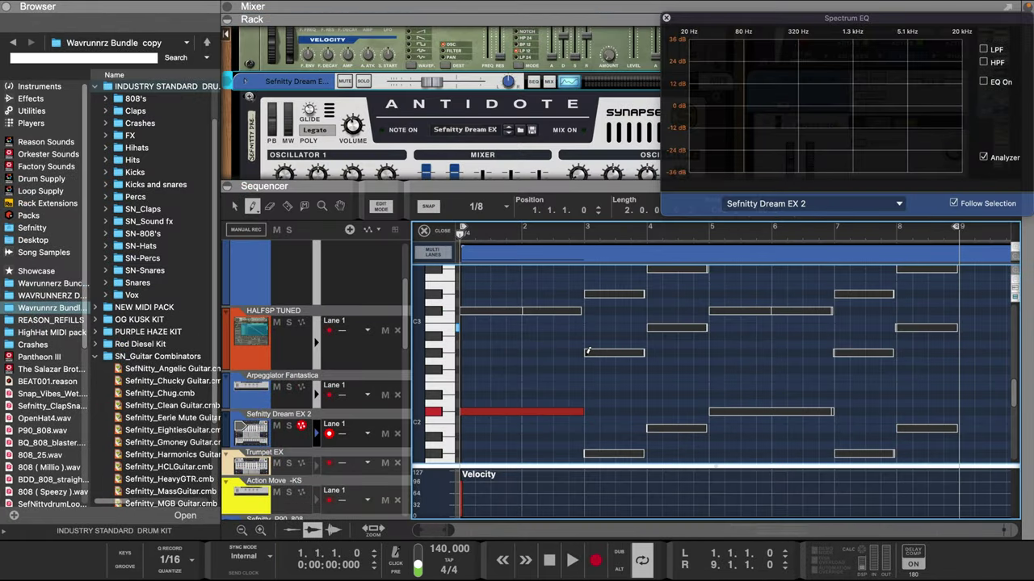
- Draw one-bar bass notes at bars 3 and 4 on the Sefnitty Dream EX 2 track and duplicate the four-bar phrase to bars 5 through 8
key("space")
mouse_move(588, 352)
left_mouse_down()
mouse_move(645, 351)
mouse_move(675, 326)
mouse_move(706, 326)
left_mouse_up()
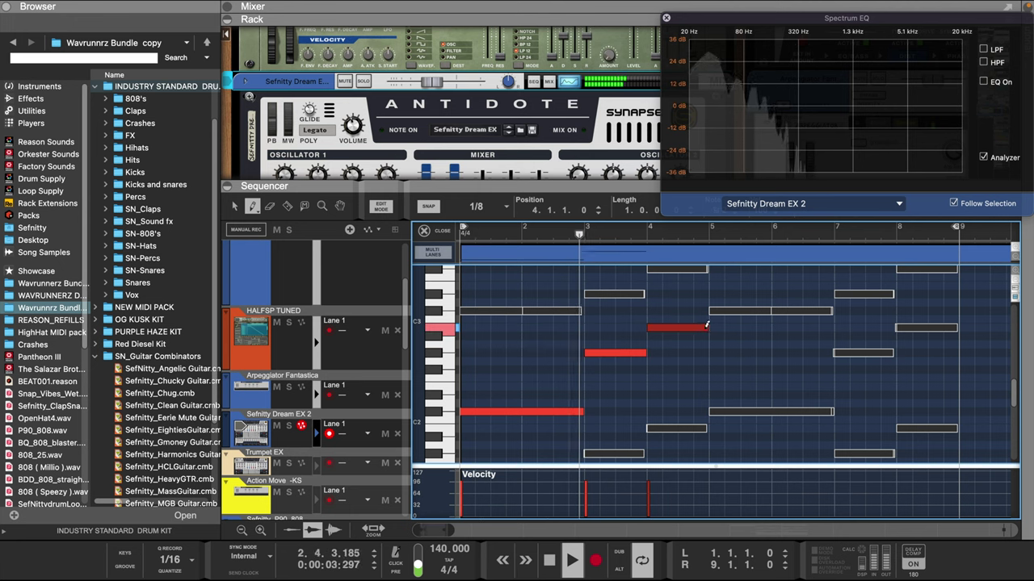
key("q")
mouse_move(498, 332)
left_mouse_down()
mouse_move(721, 429)
mouse_move(761, 457)
left_mouse_up()
key("super+d")
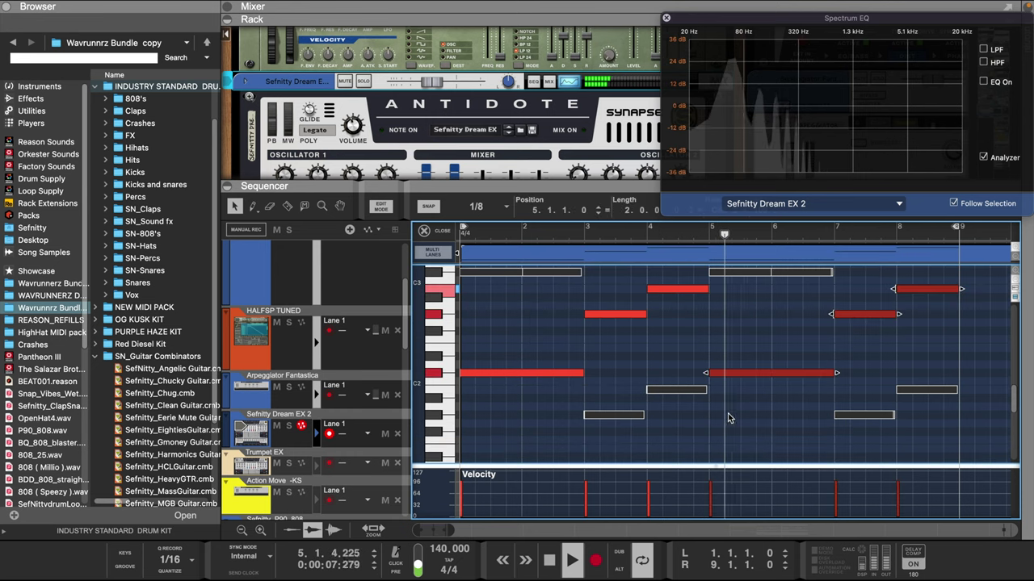
scroll(729, 413, "up", 2)
left_click(865, 369)
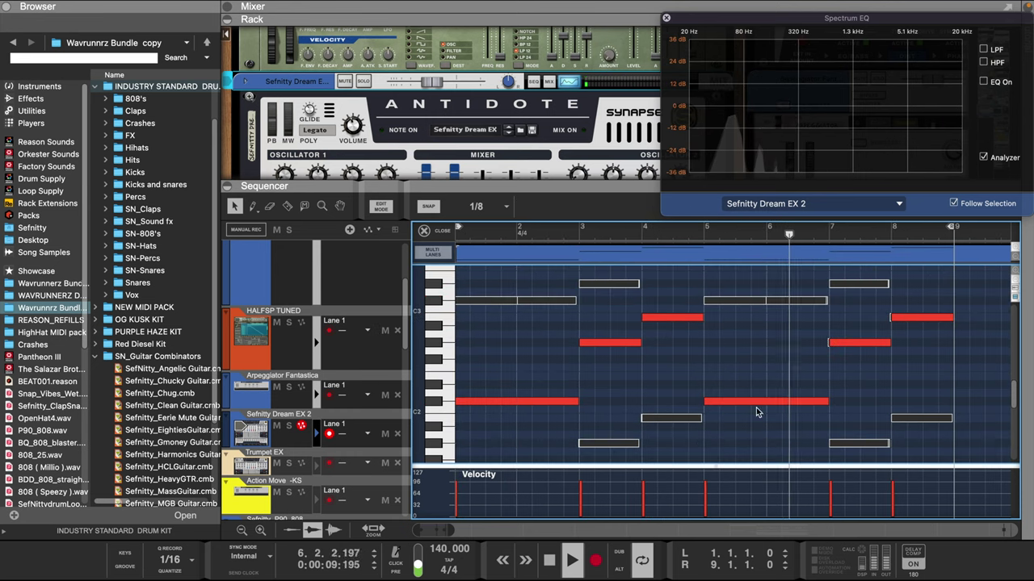
scroll(734, 349, "left", 1)
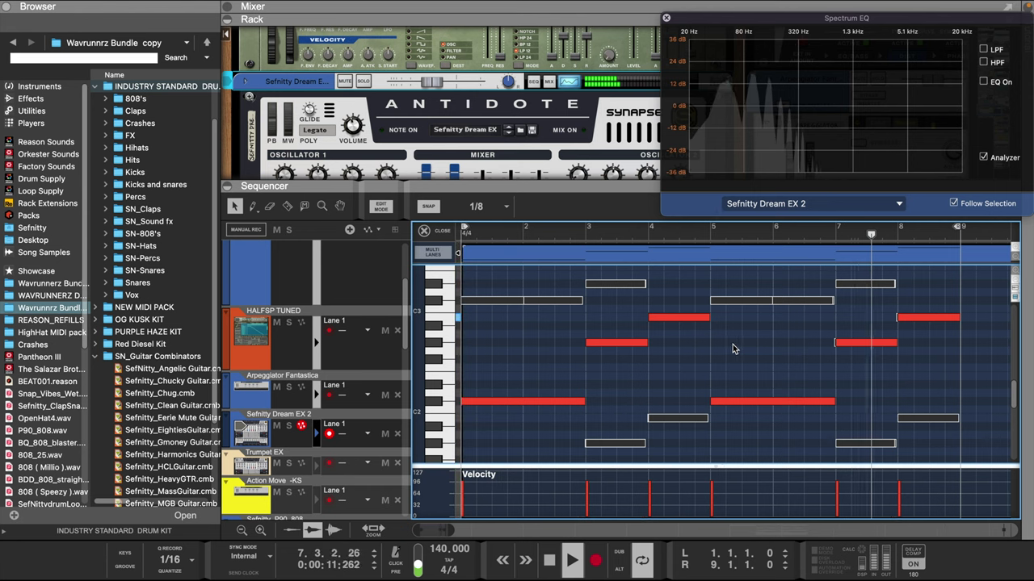
- Enable the low-pass filter on the Sefnitty Dream EX 2 channel, lower its frequency to about 1.23 kHz and close the Spectrum EQ
left_click(986, 62)
left_click(987, 62)
left_click(985, 50)
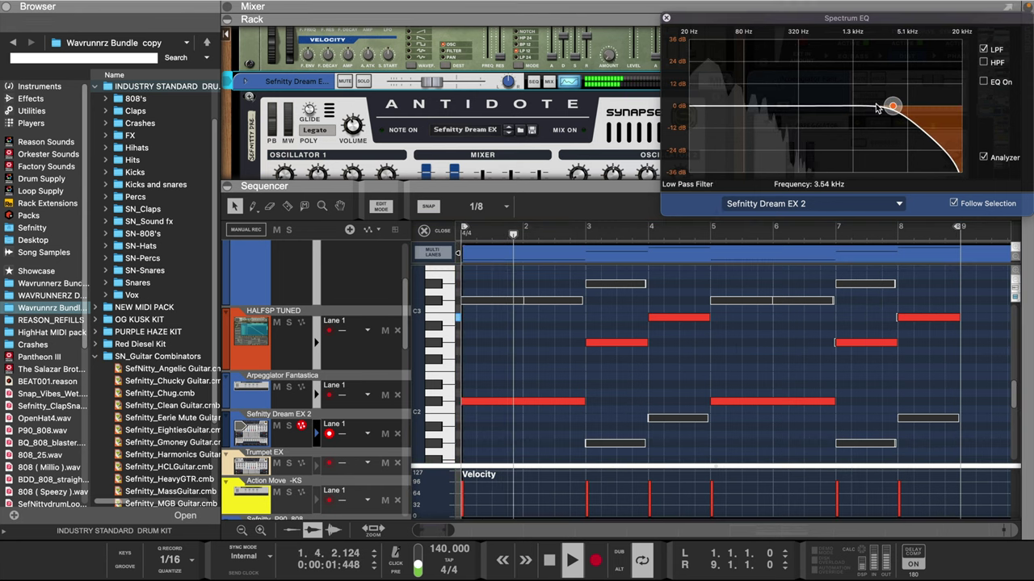
left_click_drag(877, 109, 853, 109)
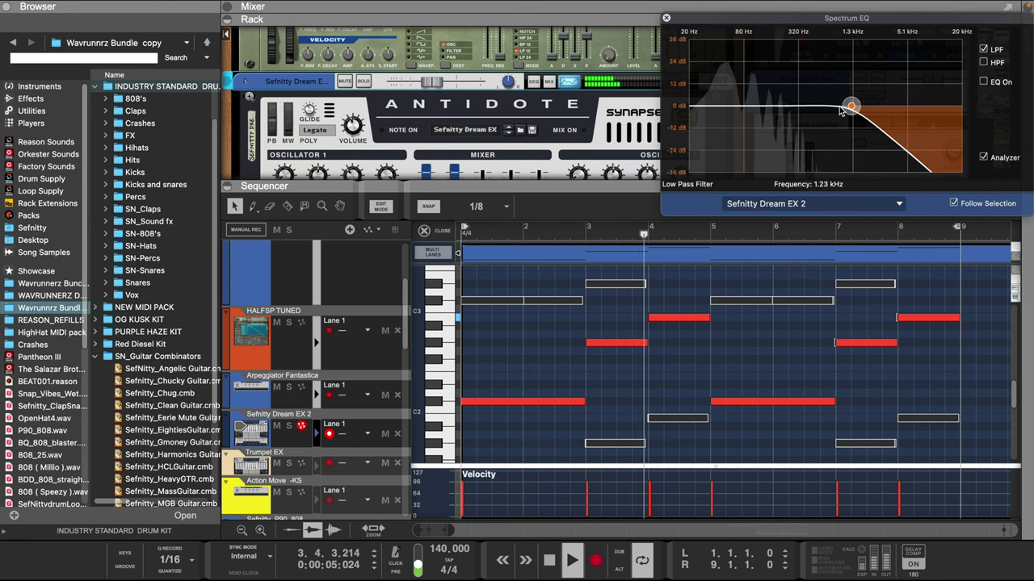
left_click(666, 18)
- Enlarge the rack and inspect the Antidote synth's compressor, distortion, phaser and chorus effect settings for Sefnitty Dream EX 2
scroll(482, 133, "down", 3)
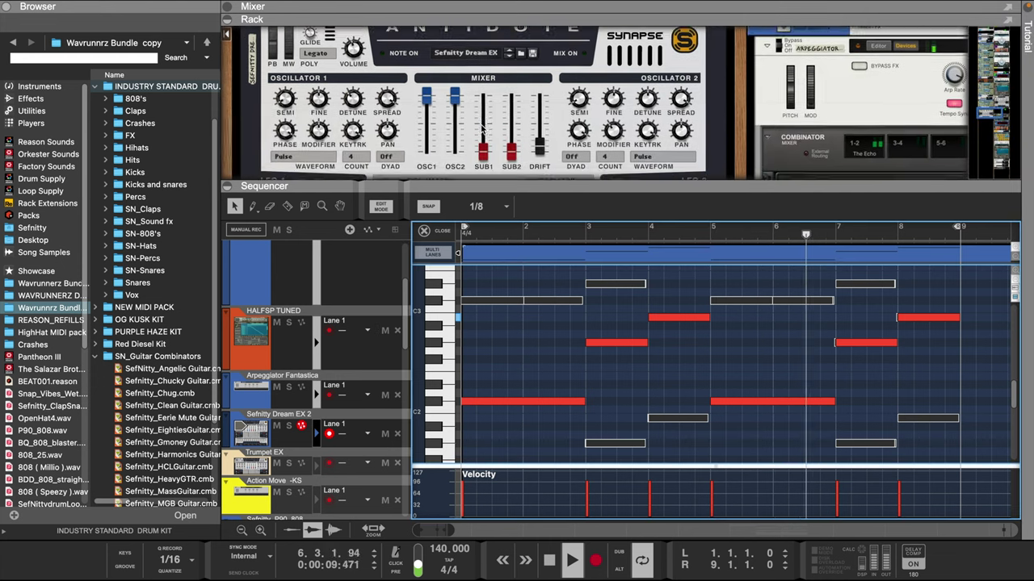
left_click_drag(488, 181, 502, 339)
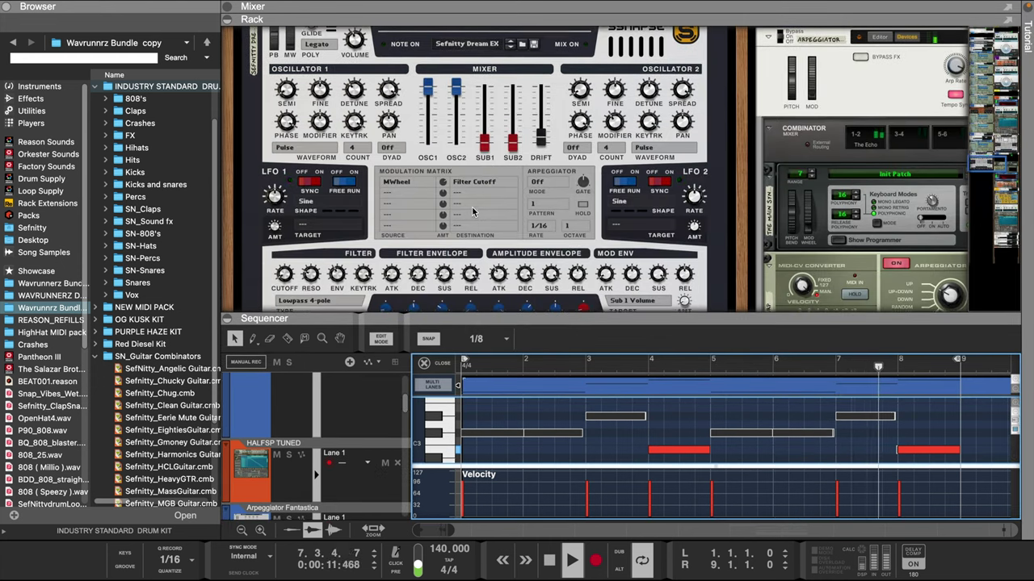
scroll(474, 212, "down", 3)
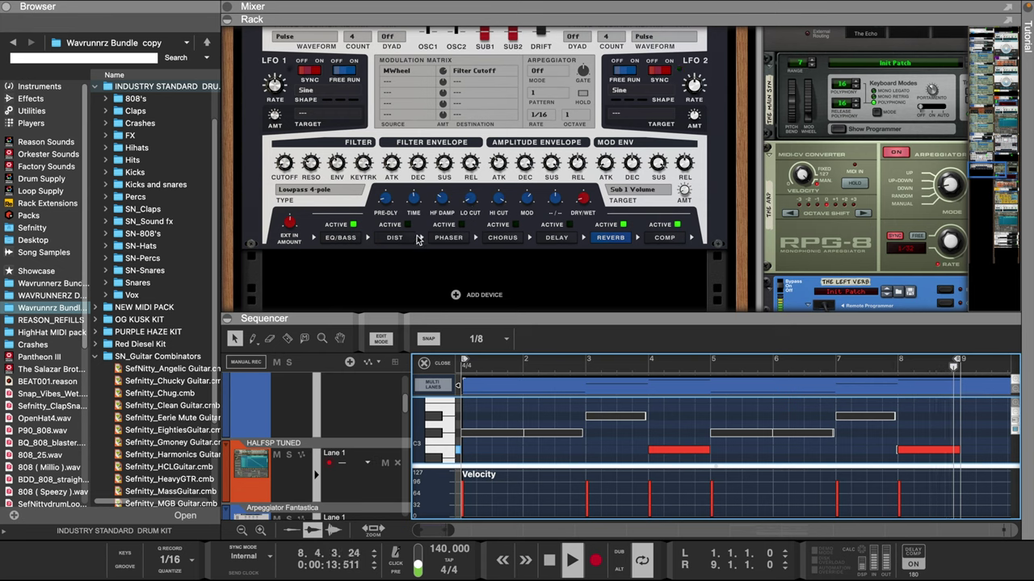
scroll(410, 240, "up", 1)
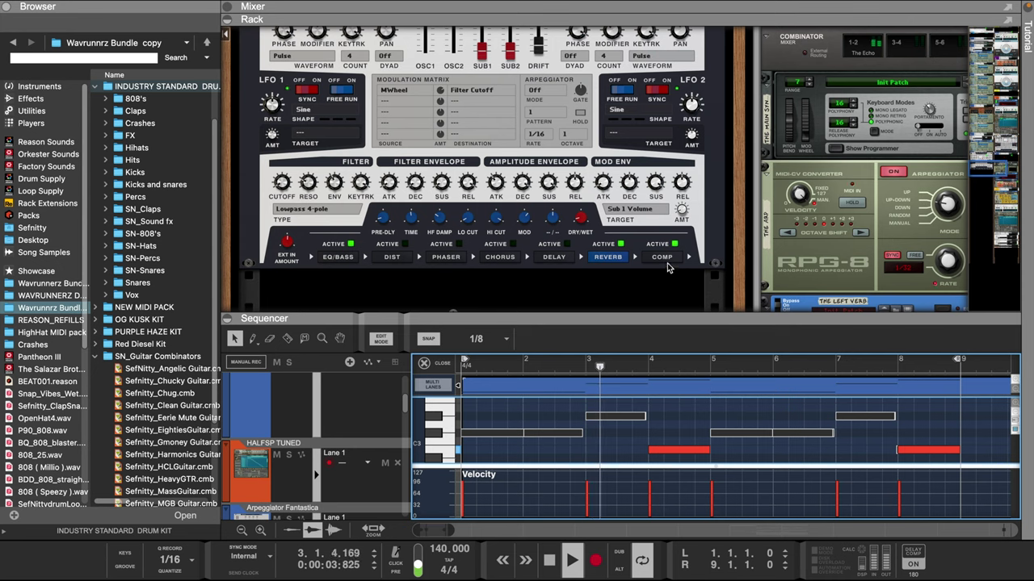
left_click(663, 257)
left_click(396, 257)
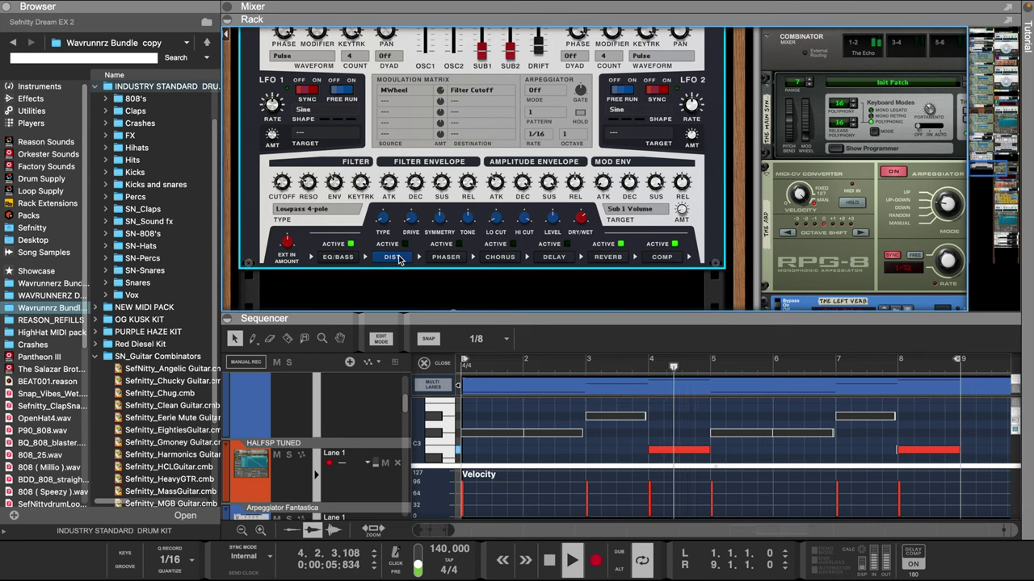
left_click(448, 258)
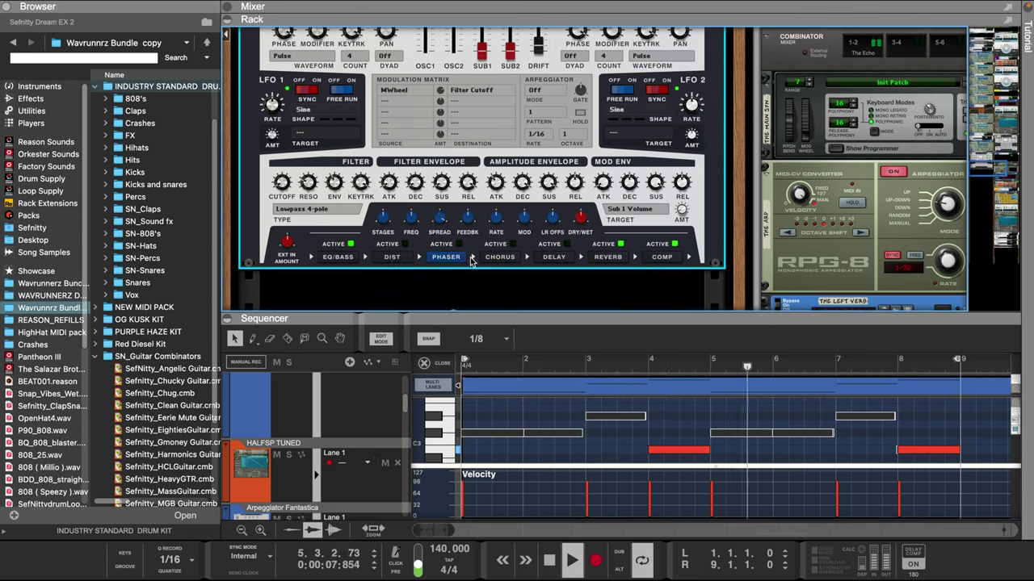
left_click(495, 259)
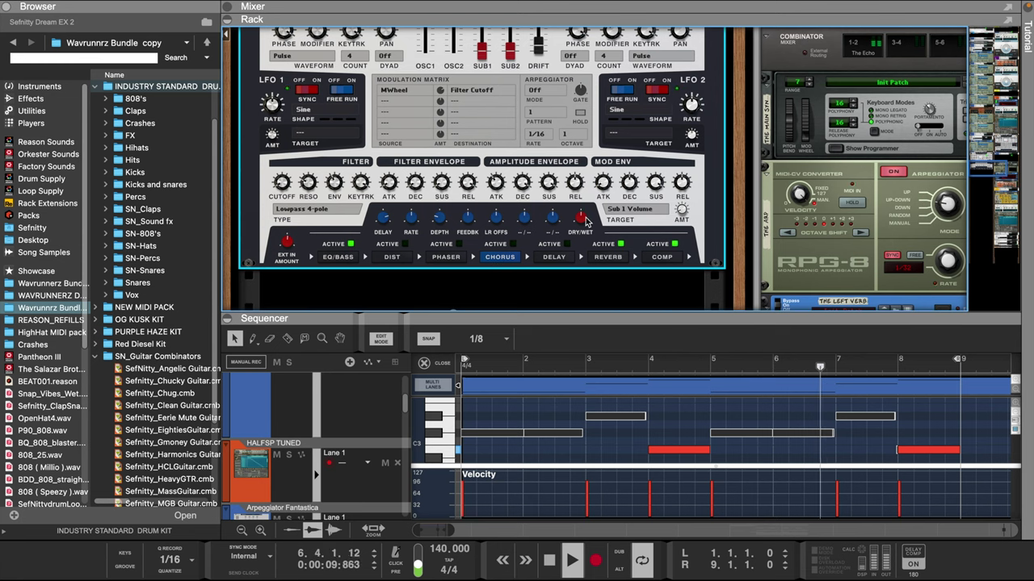
mouse_move(589, 212)
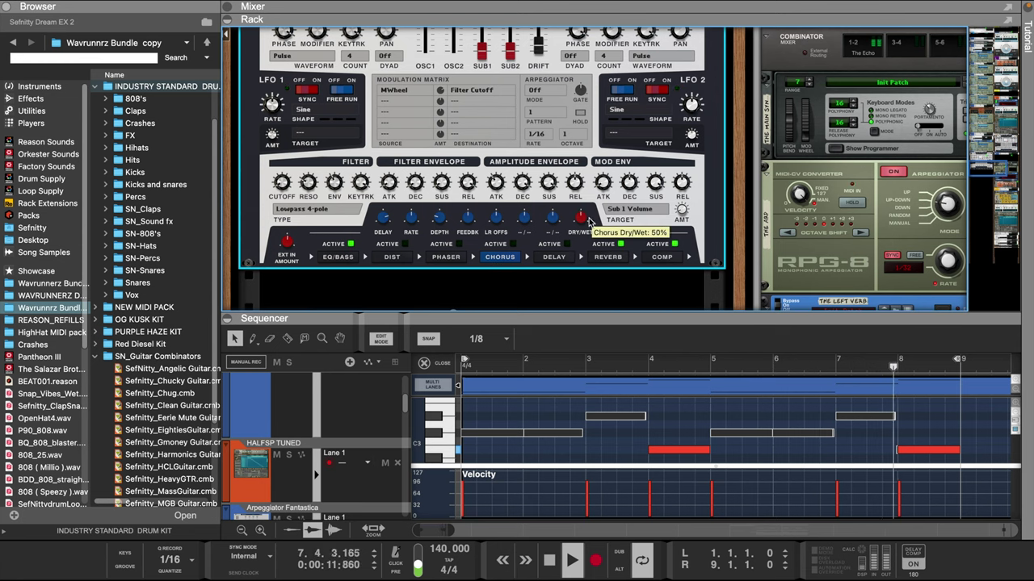
- Raise the Sub 2 volume slightly and set Drift to 47% in the mixer section of the Antidote synth
scroll(501, 117, "up", 3)
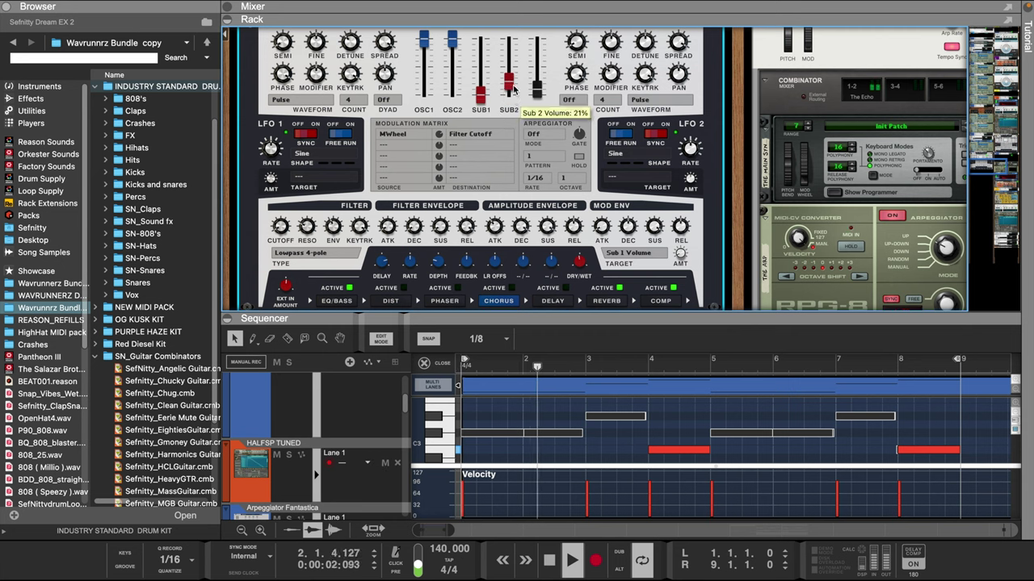
left_click_drag(513, 100, 513, 66)
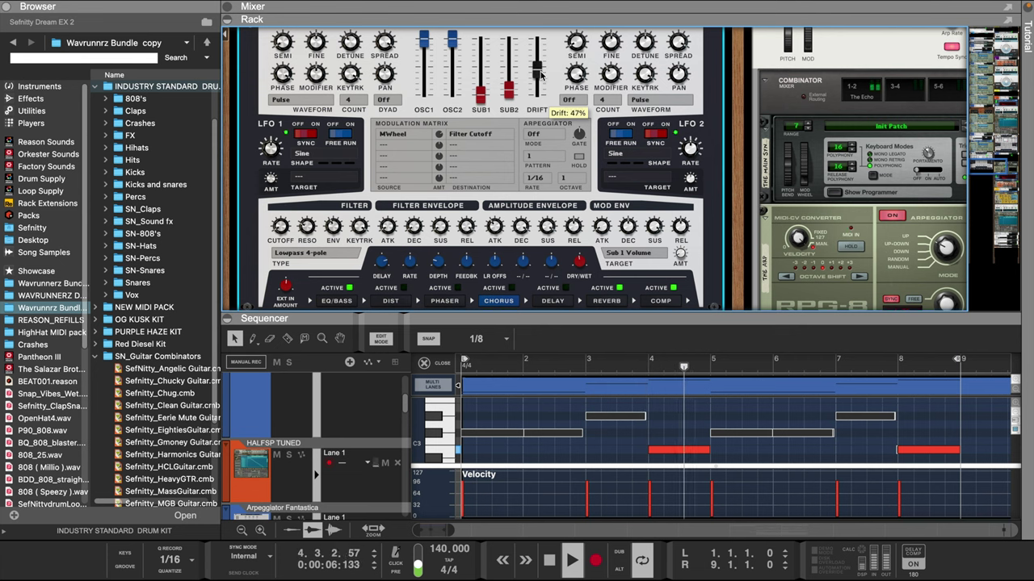
scroll(476, 226, "up", 8)
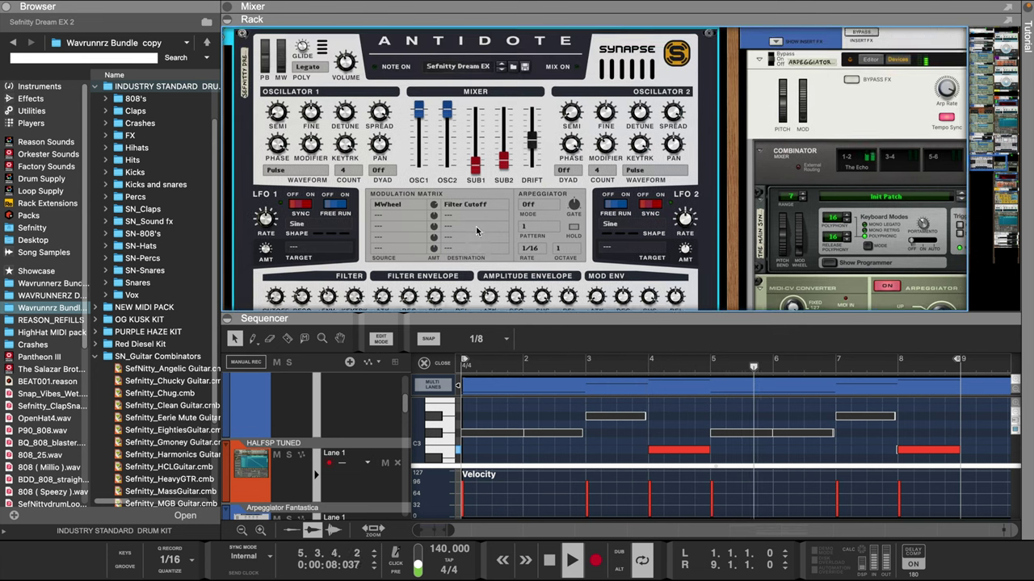
- Shrink the rack area and adjust the velocity-to-amp amount on the HiHat sampler
left_click_drag(523, 321, 496, 182)
left_click_drag(613, 16, 580, 340)
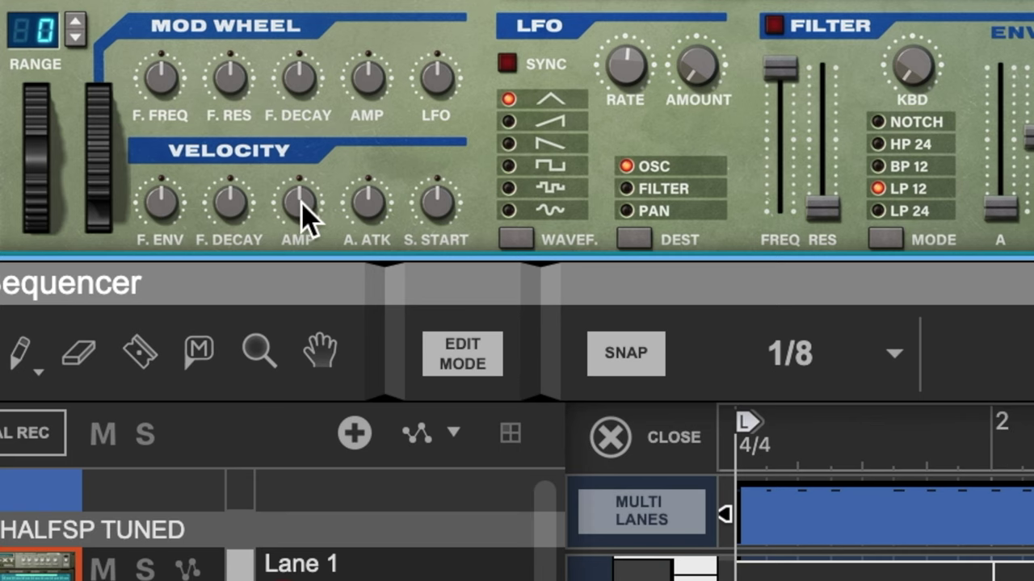
left_click_drag(267, 134, 269, 127)
left_click_drag(319, 151, 320, 156)
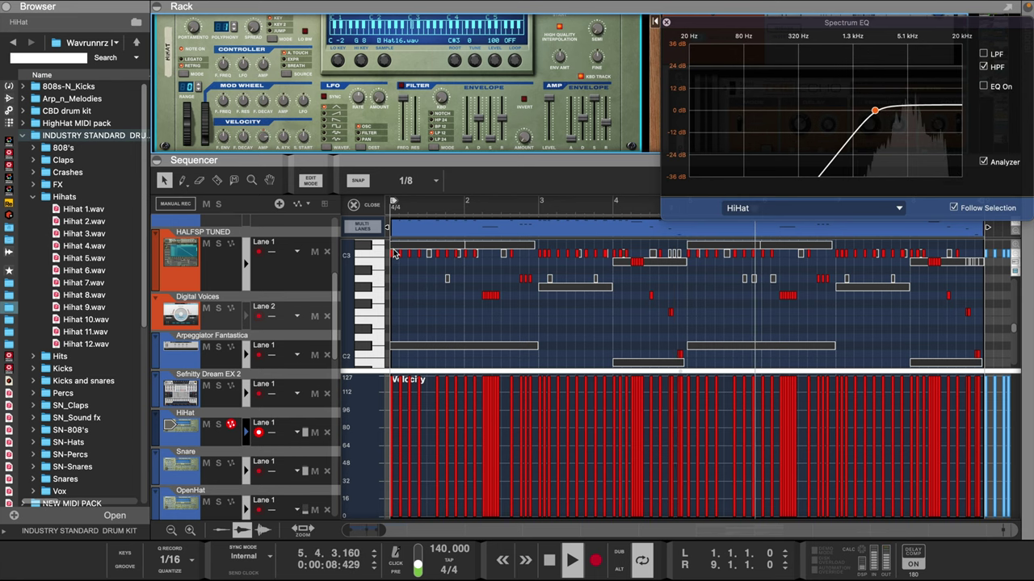
- Select all notes in the HiHat clip and randomize their velocities by 10%
left_click(392, 268)
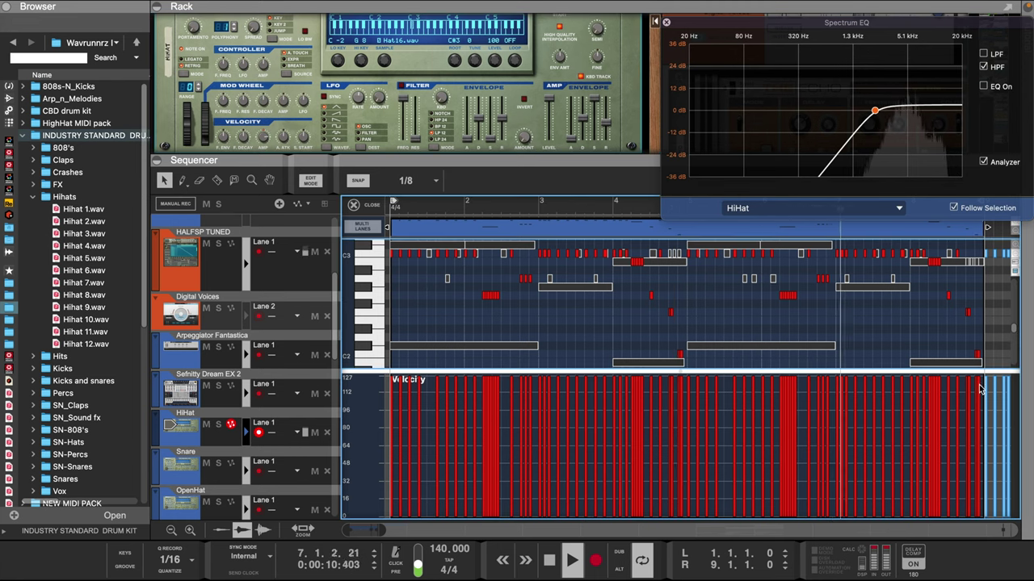
key("ctrl+a")
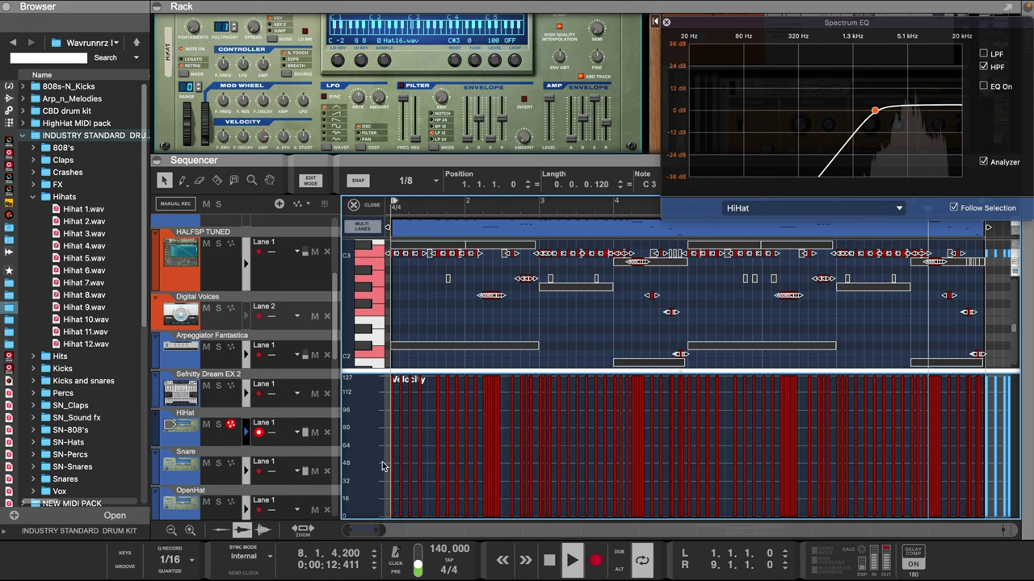
key("F8")
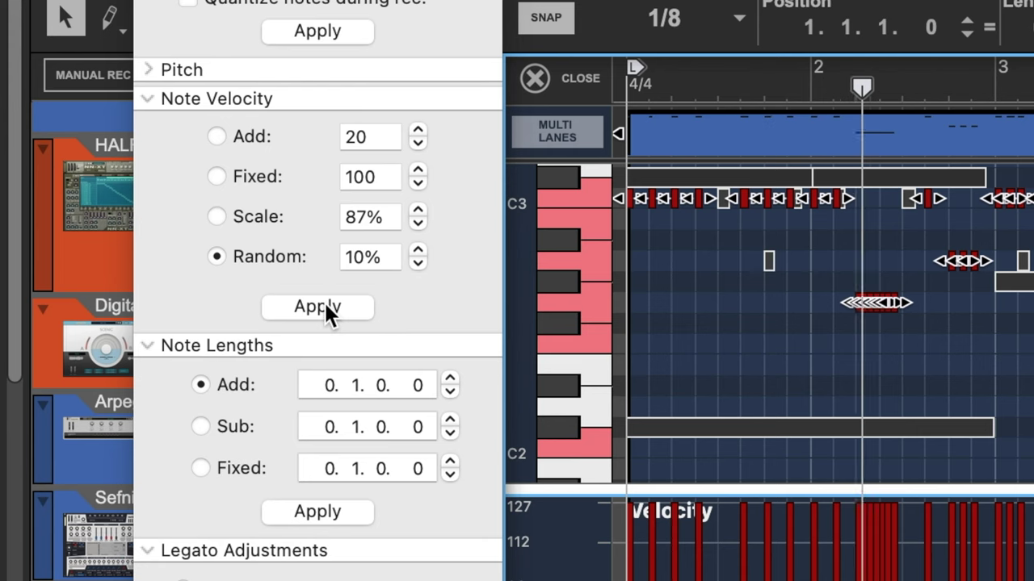
left_click(270, 298)
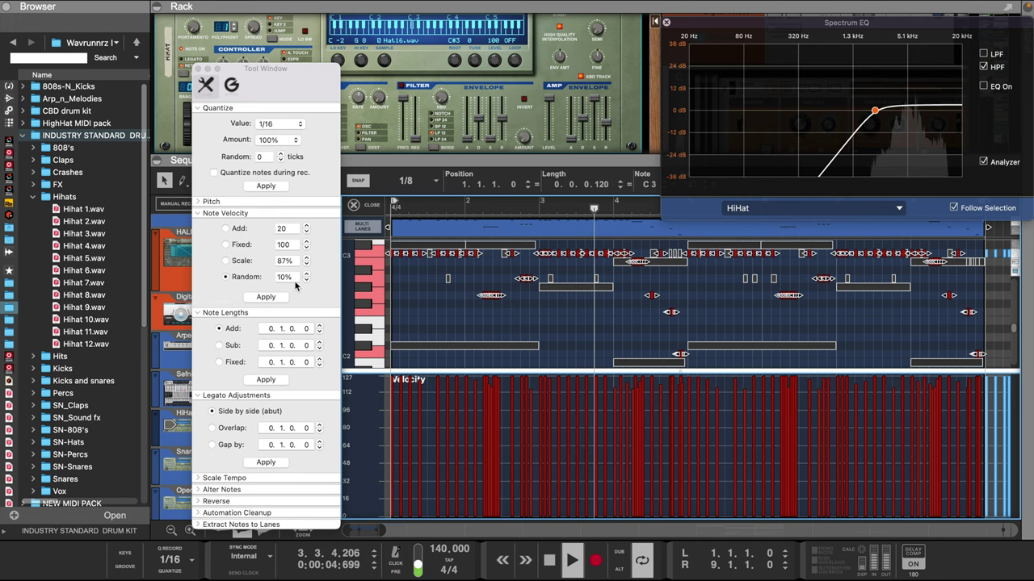
left_click(200, 70)
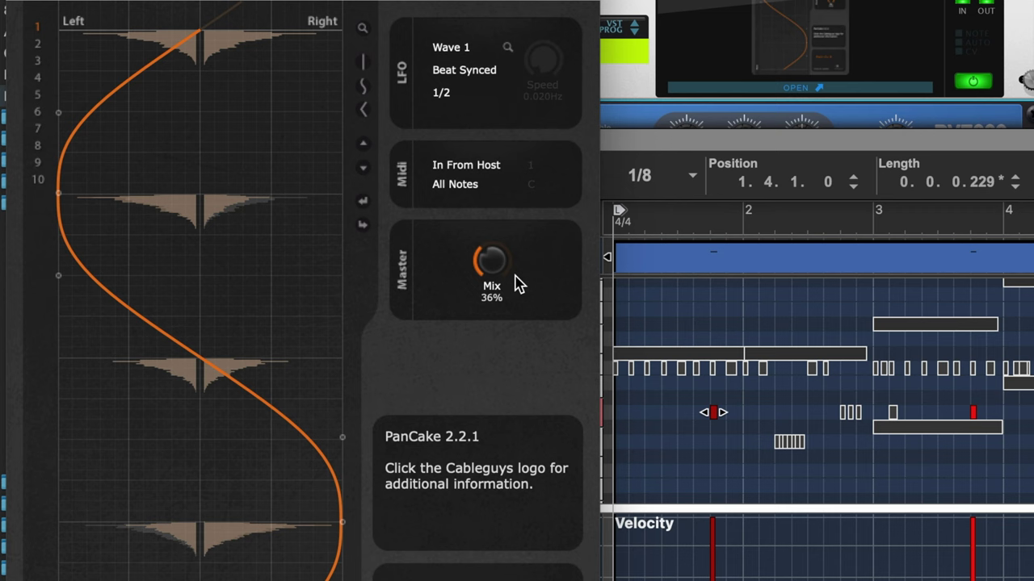
- Set the PanCake2 mix to 31% and activate the chord clip in the note editor
left_click_drag(517, 283, 496, 264)
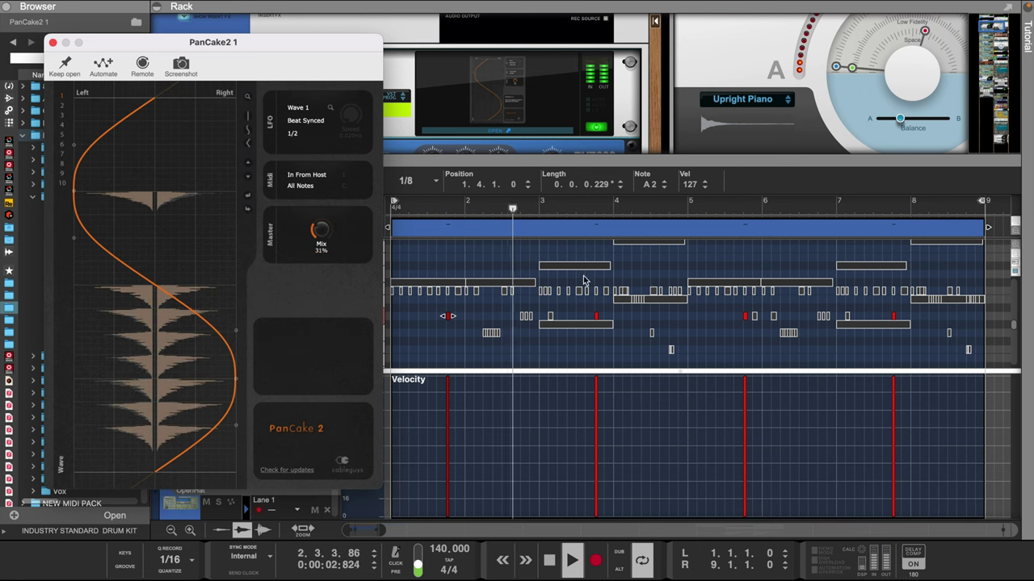
left_click(650, 298)
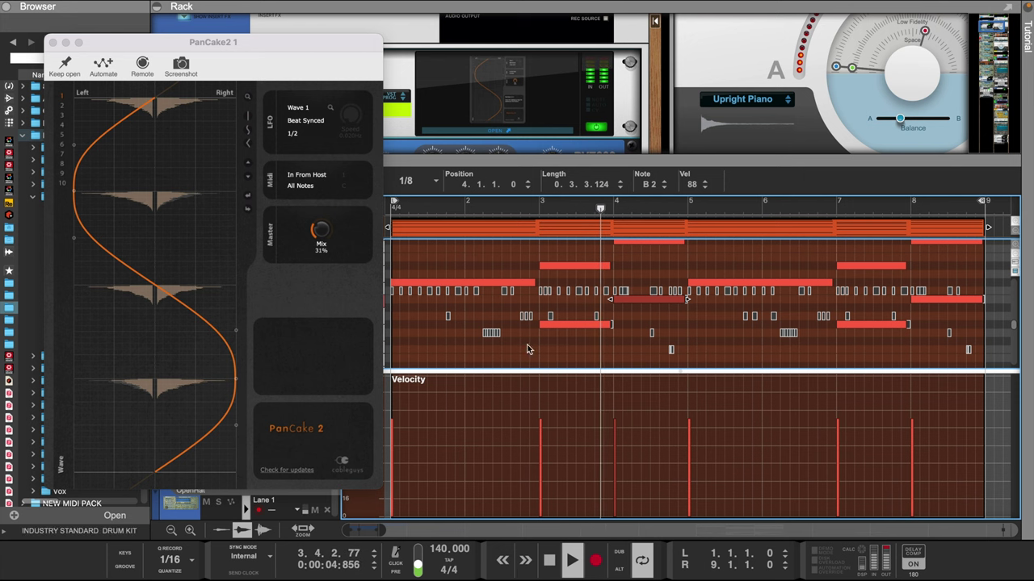
left_click(495, 336)
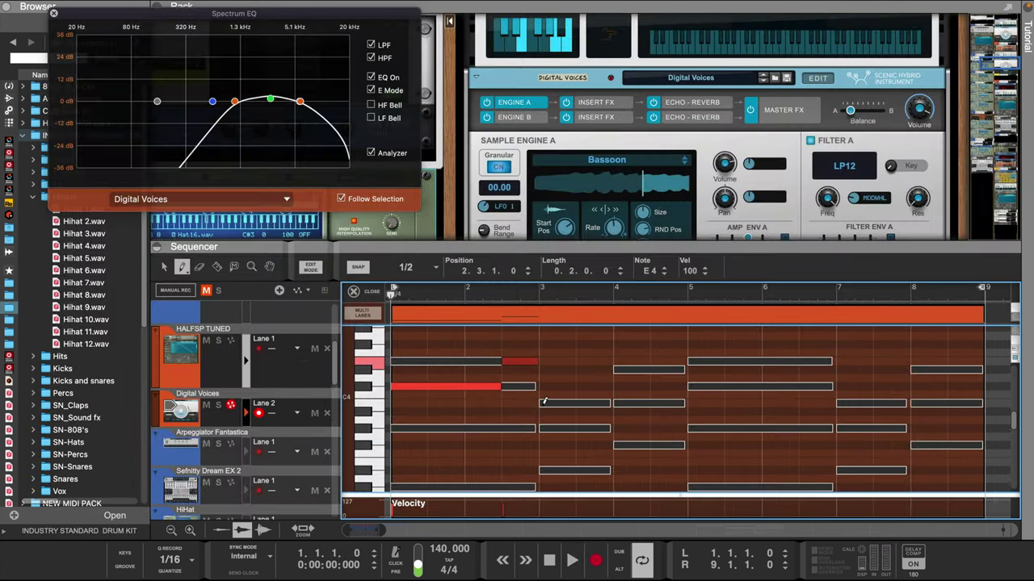
- Draw the Digital Voices melody through bars 3 to 8, repeating the opening phrase at bar 5 and ending on F#4, and play it back
left_click_drag(595, 368, 597, 369)
left_click_drag(629, 403, 663, 401)
left_click_drag(702, 386, 772, 383)
left_click_drag(810, 362, 832, 360)
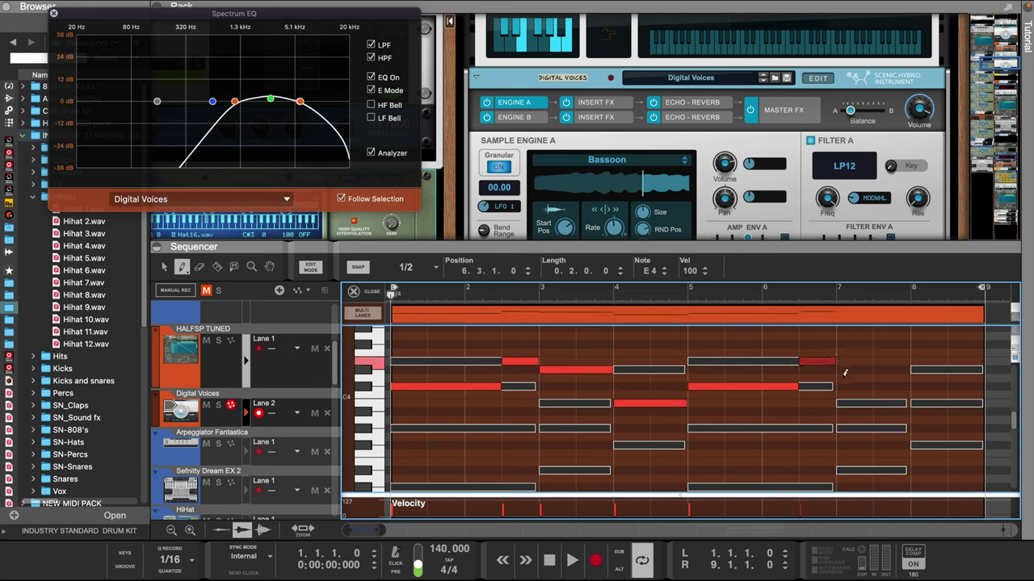
left_click_drag(937, 502, 445, 396)
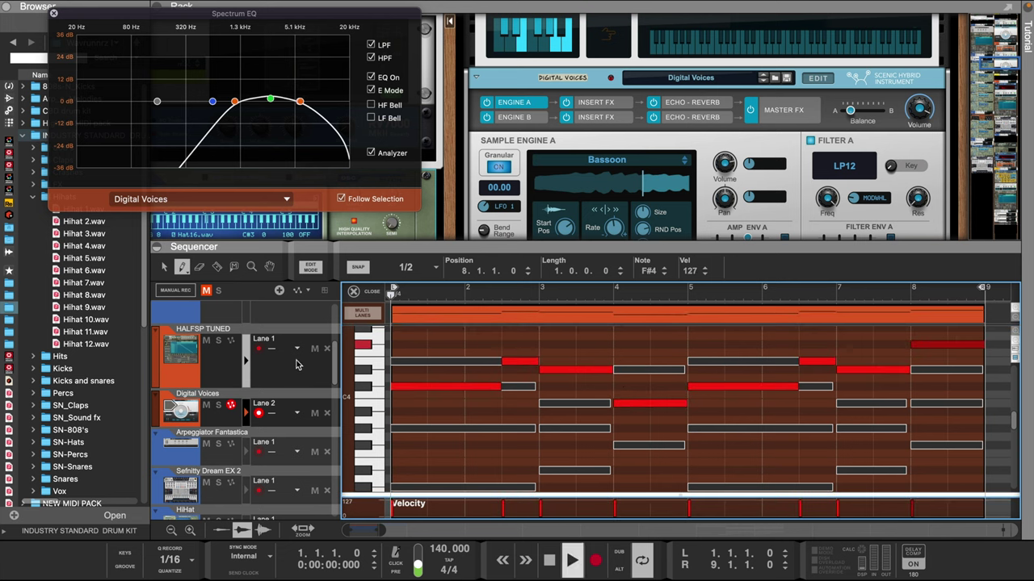
key("space")
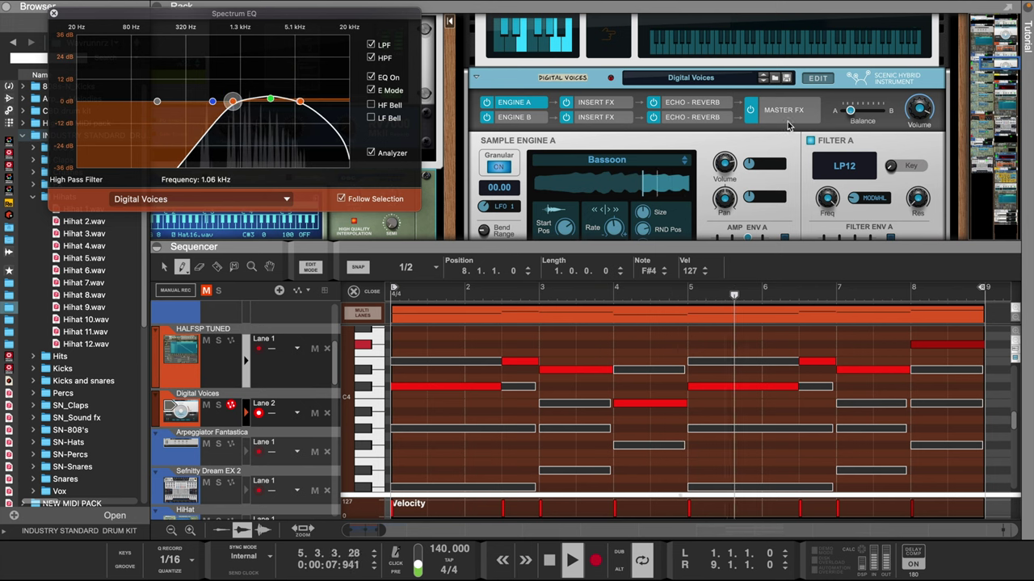
- Check the channel level of the Digital Voices track in the rack
scroll(788, 125, "up", 10)
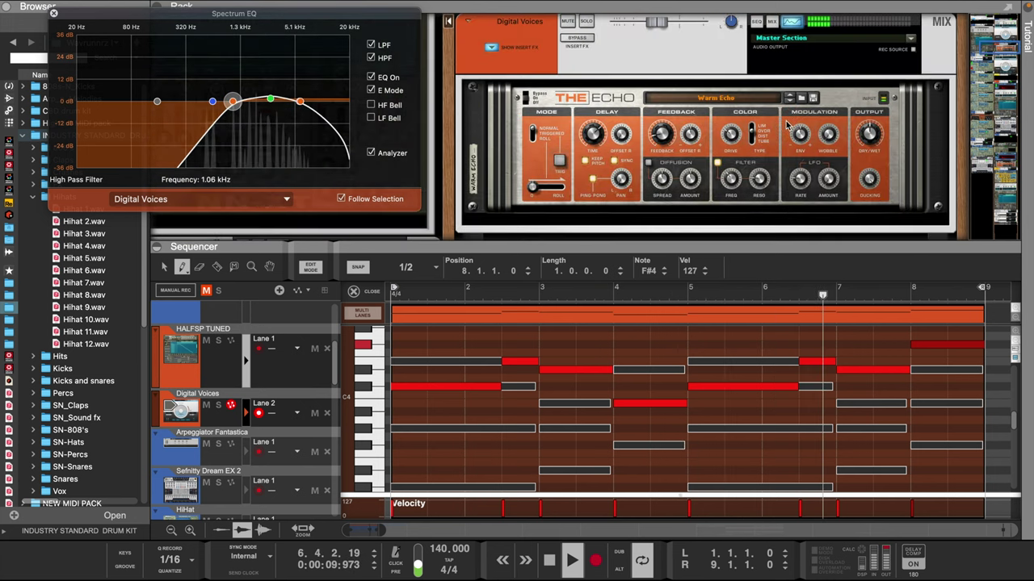
scroll(788, 125, "up", 2)
left_click(657, 54)
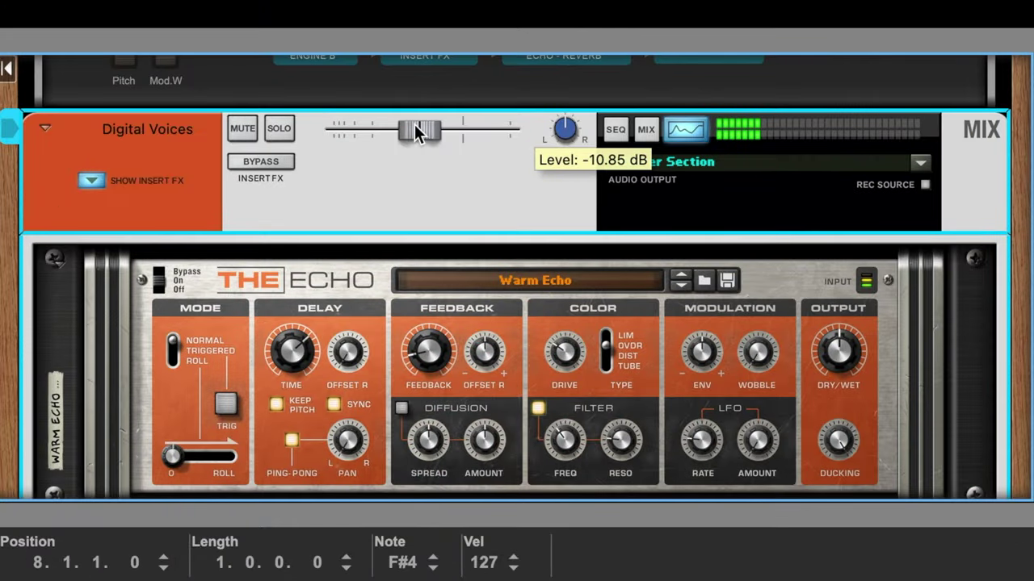
- Lower the dry/wet amount of The Echo on Digital Voices and check its ping-pong pan and feedback
scroll(812, 361, "down", 4)
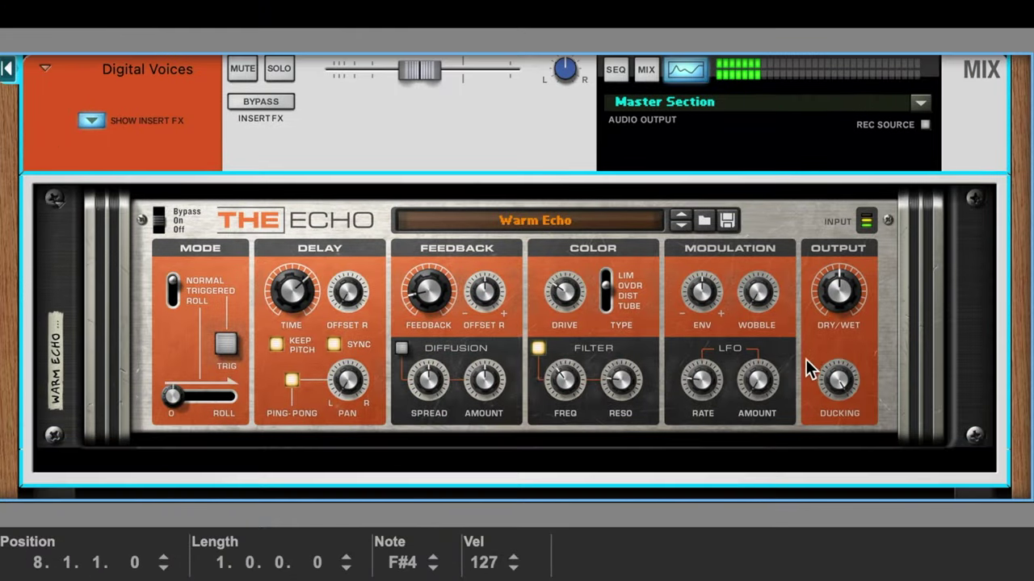
left_click(846, 297)
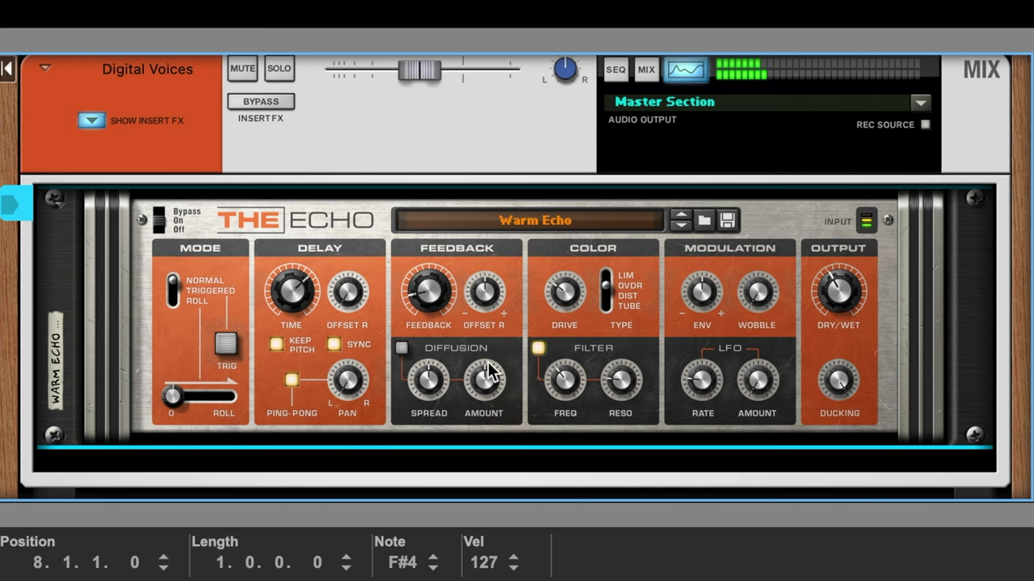
mouse_move(349, 383)
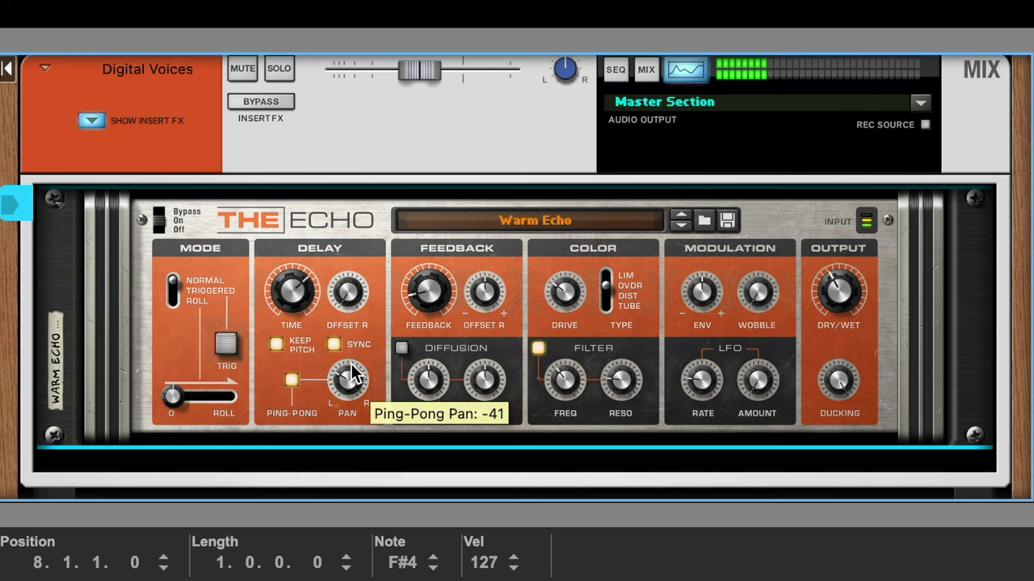
mouse_move(436, 305)
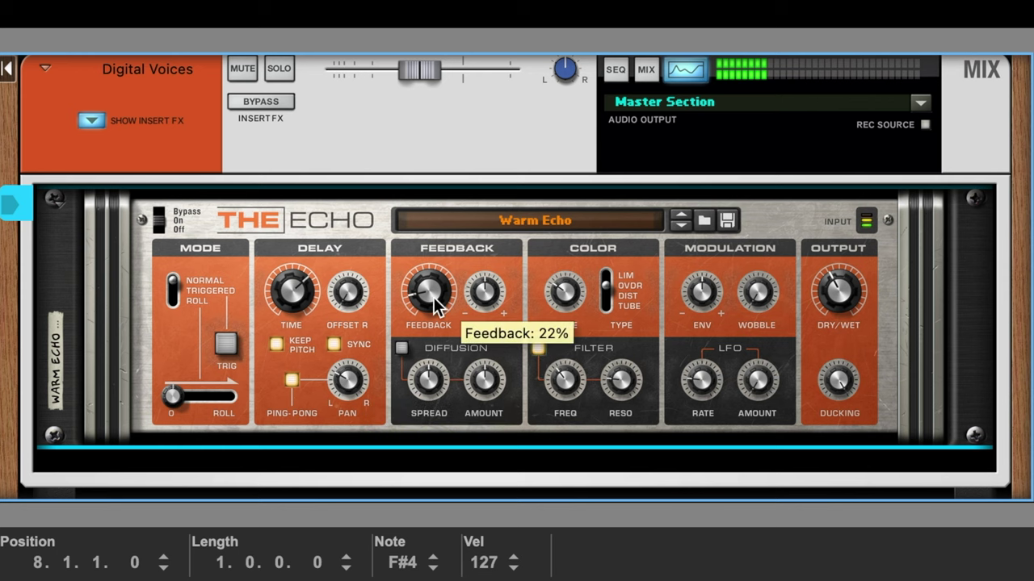
left_click_drag(434, 296, 434, 294)
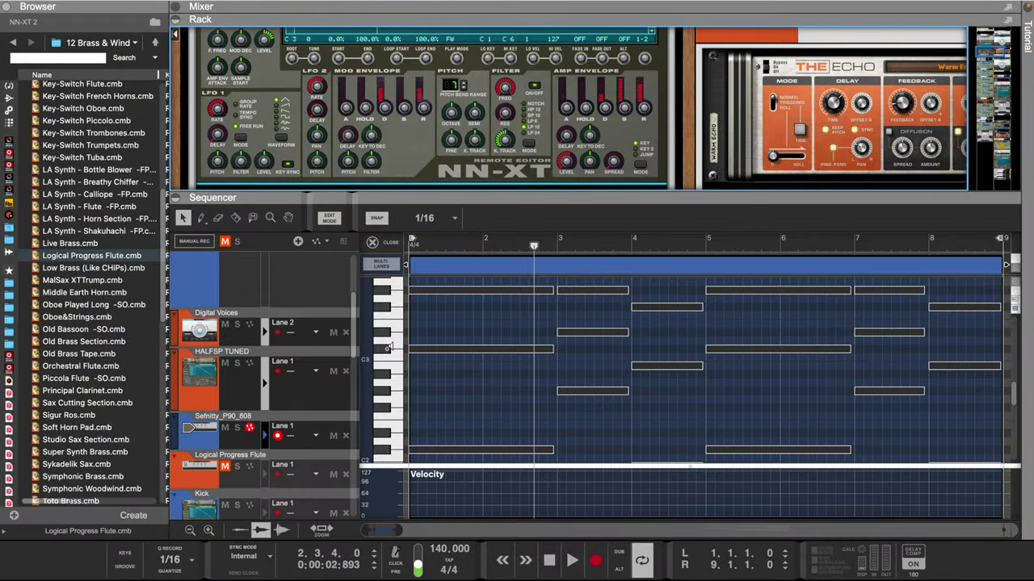
- Set the Sefnitty_P90_808 sampler's amp envelope release to 78.7 ms and audition the sound on C#3
left_click(388, 347)
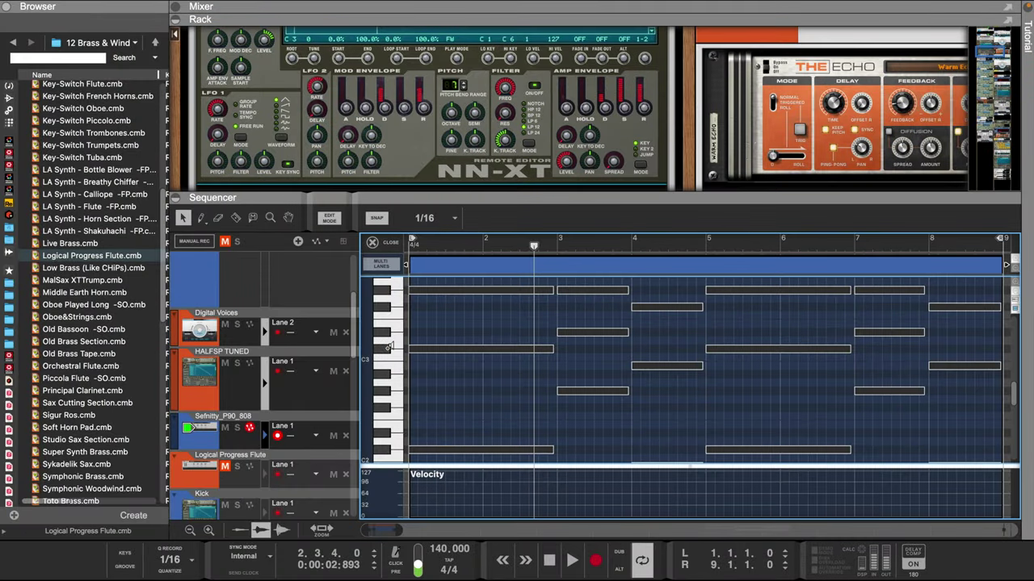
left_click(642, 104)
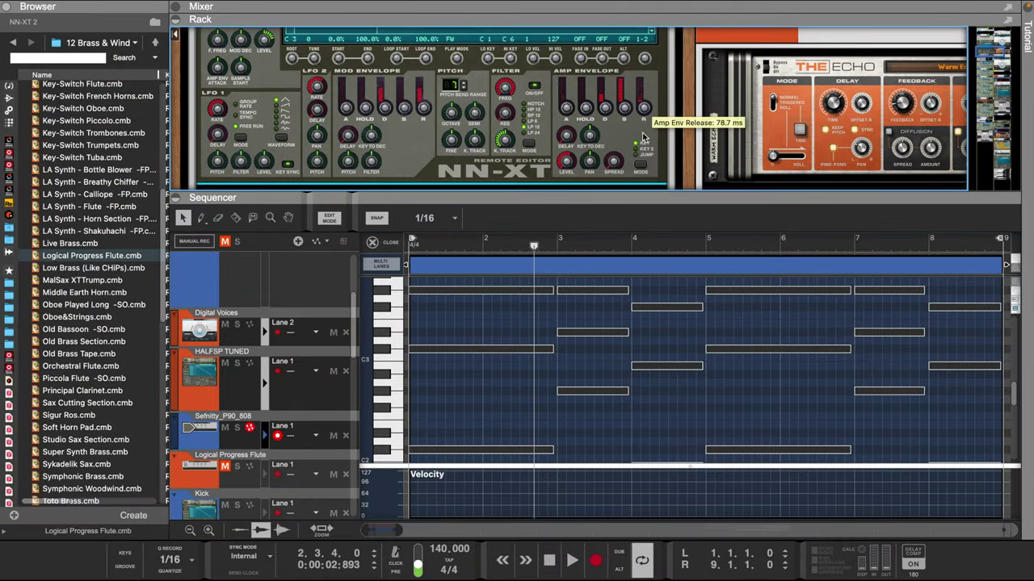
left_click(390, 349)
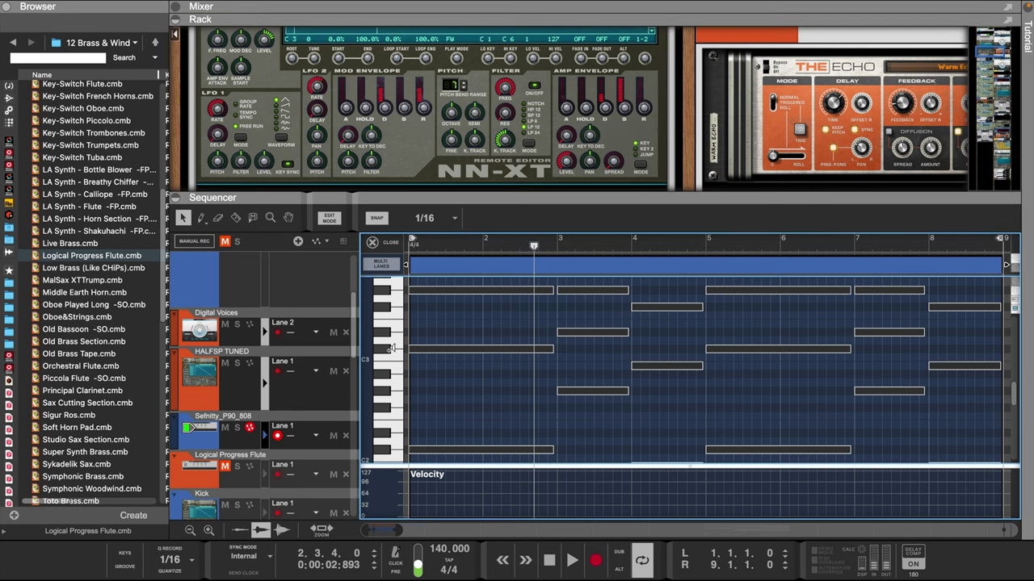
- Draw the Sefnitty_P90_808 bass line across bars 1 to 8 with C#3, G#3, F#3 and D#3 notes, and play it from the start
left_click_drag(559, 349, 565, 348)
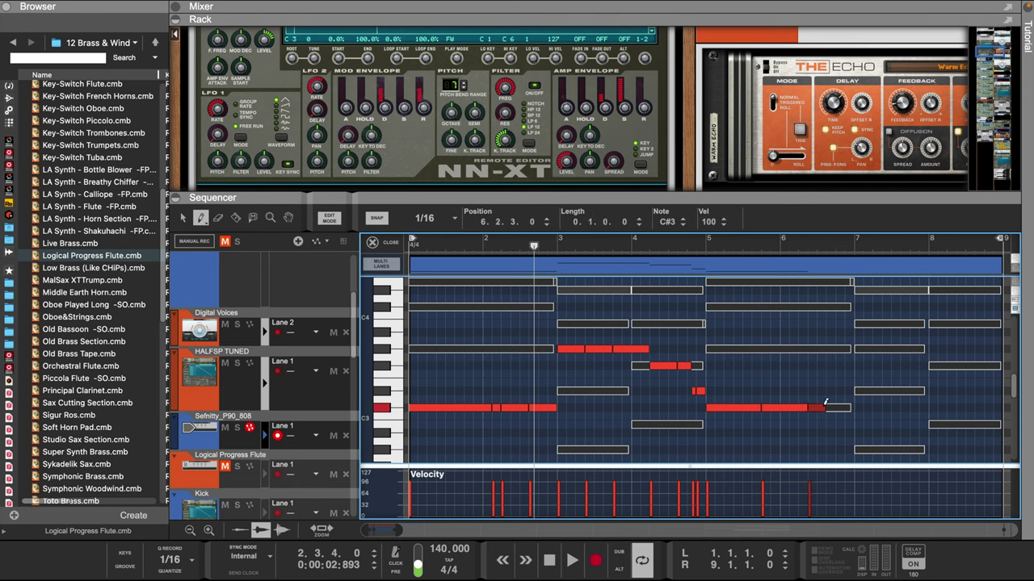
left_click_drag(855, 349, 875, 346)
left_click_drag(946, 365, 952, 366)
left_click_drag(956, 366, 970, 368)
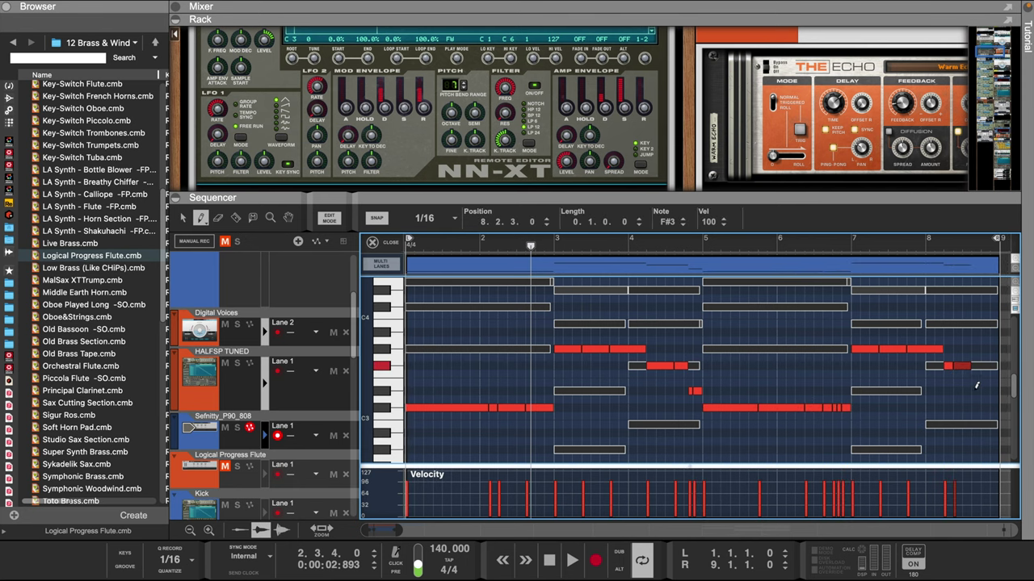
left_click(406, 245)
key("space")
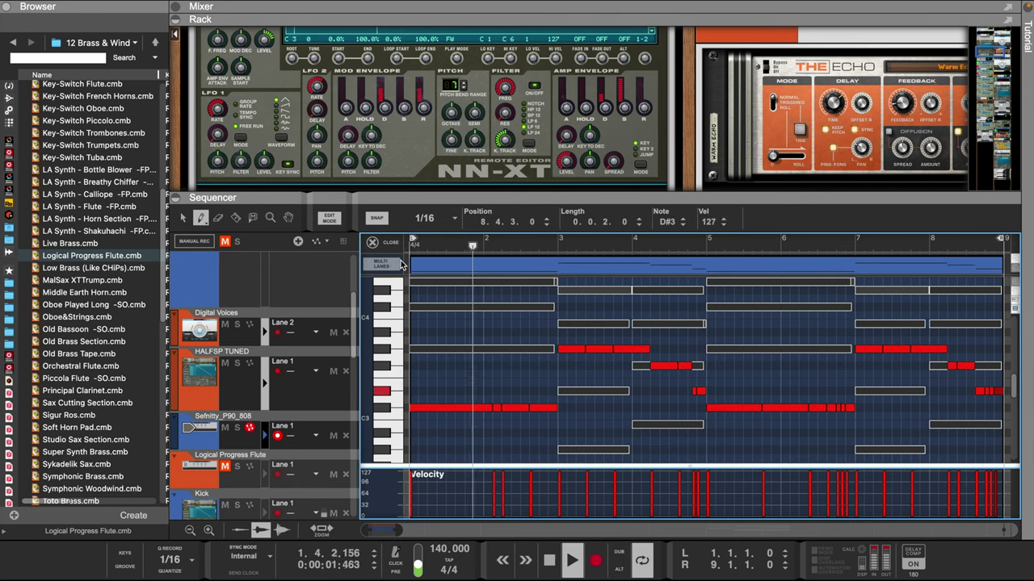
- Inspect the Sefnitty_P90_808 channel's low-pass filter and frequency content in the Spectrum EQ, and enlarge the mixer to check the levels during playback
scroll(509, 121, "up", 10)
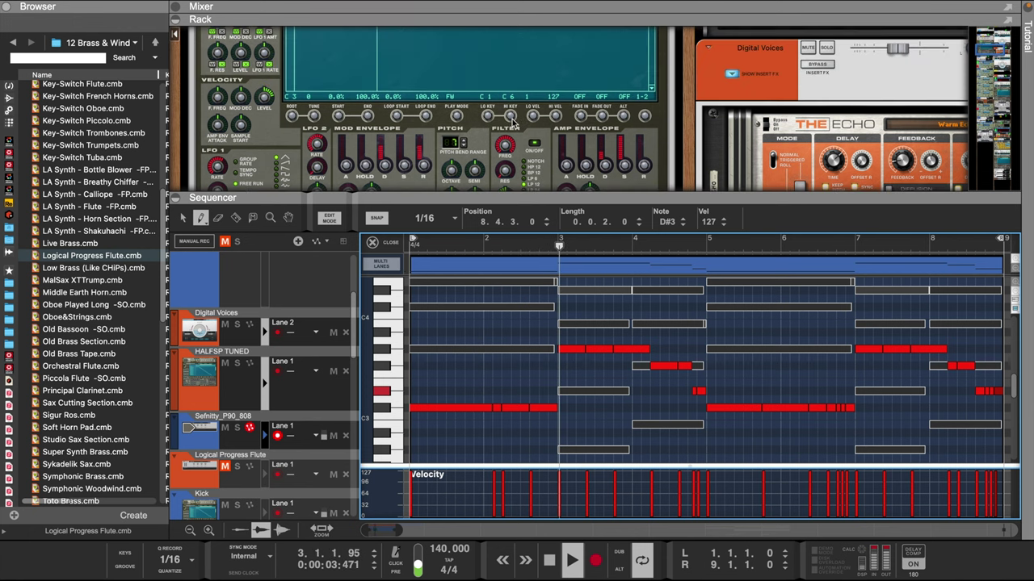
scroll(511, 121, "up", 3)
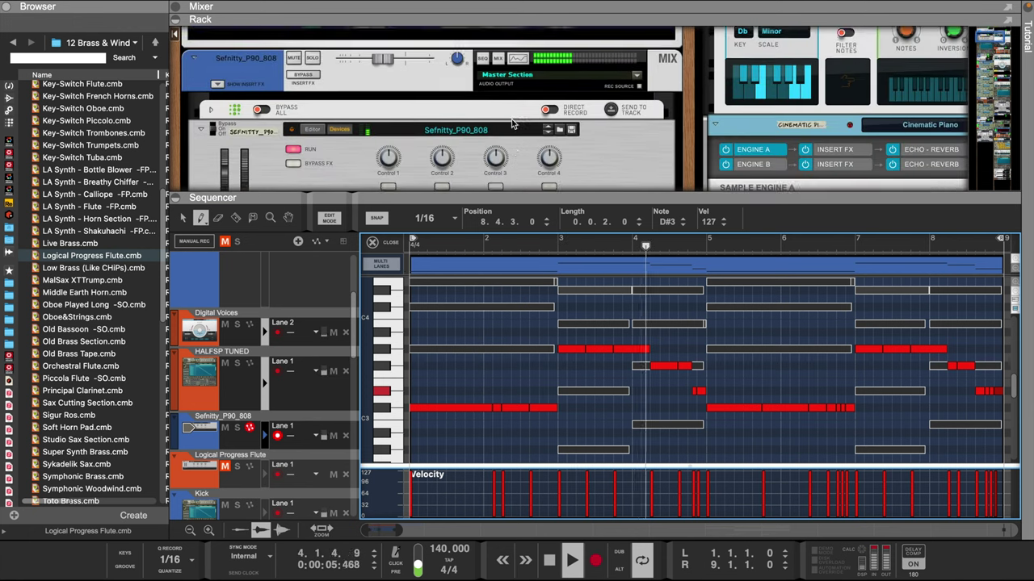
left_click(515, 68)
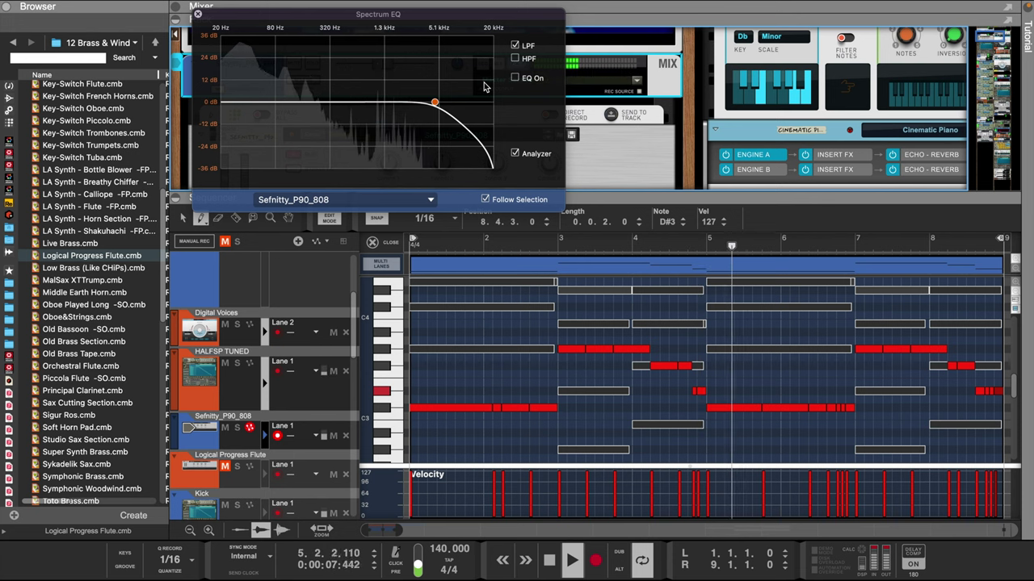
left_click_drag(479, 22, 360, 74)
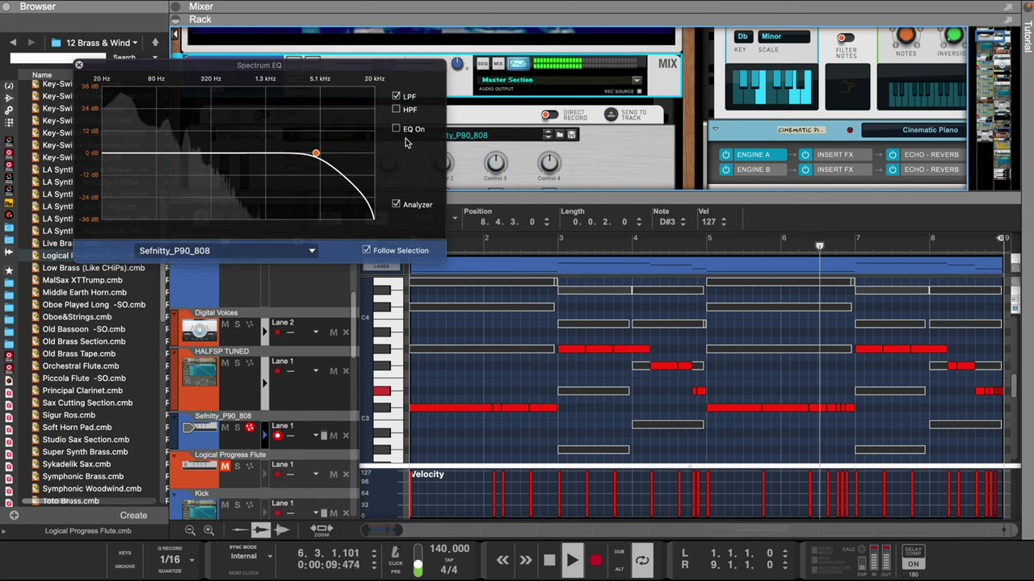
left_click_drag(670, 20, 674, 264)
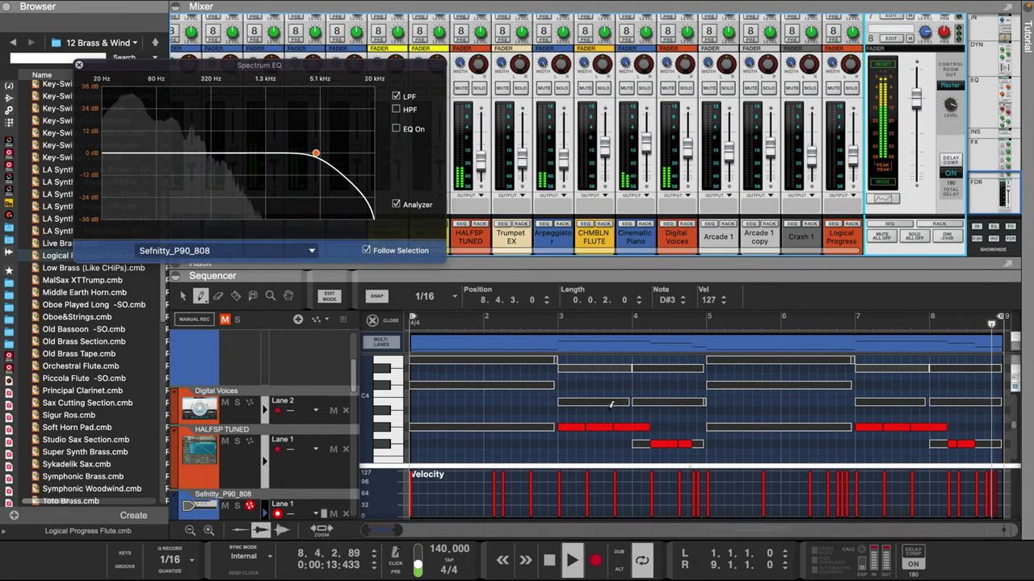
left_click_drag(600, 277, 599, 265)
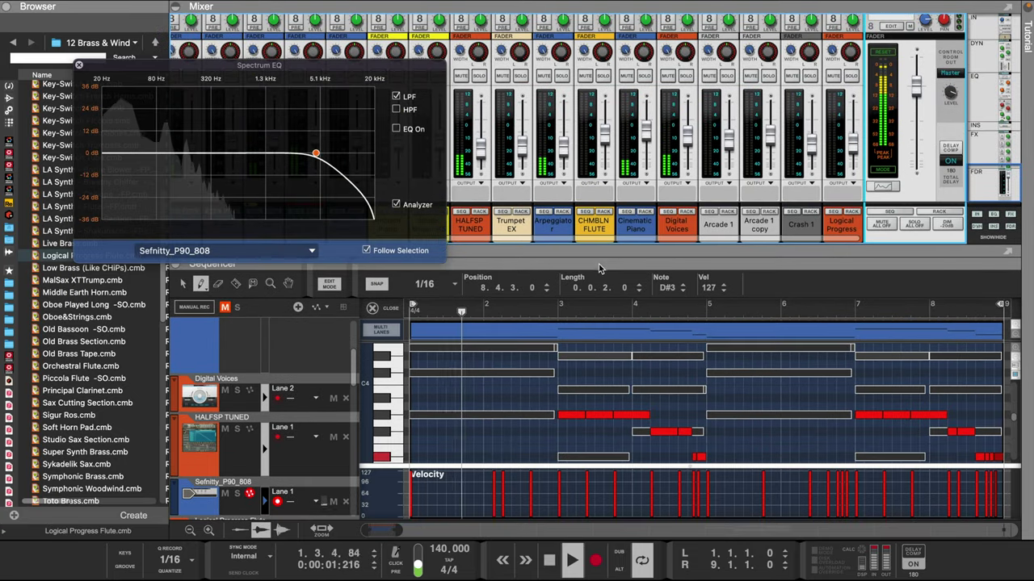
left_click(78, 64)
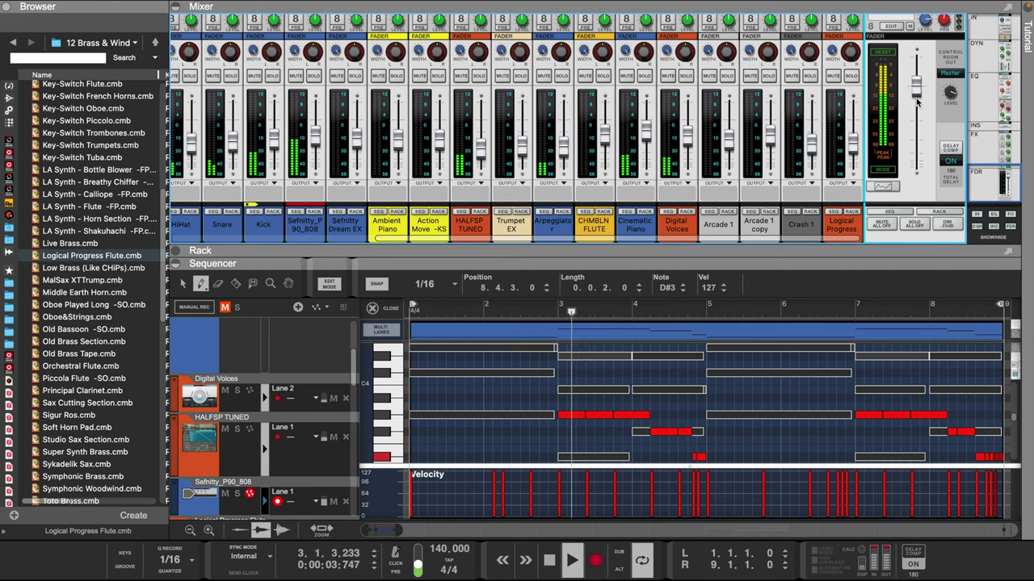
- Examine the channel dynamics and Master Compressor in the mixer, and close the 808 note editor
scroll(916, 101, "up", 10)
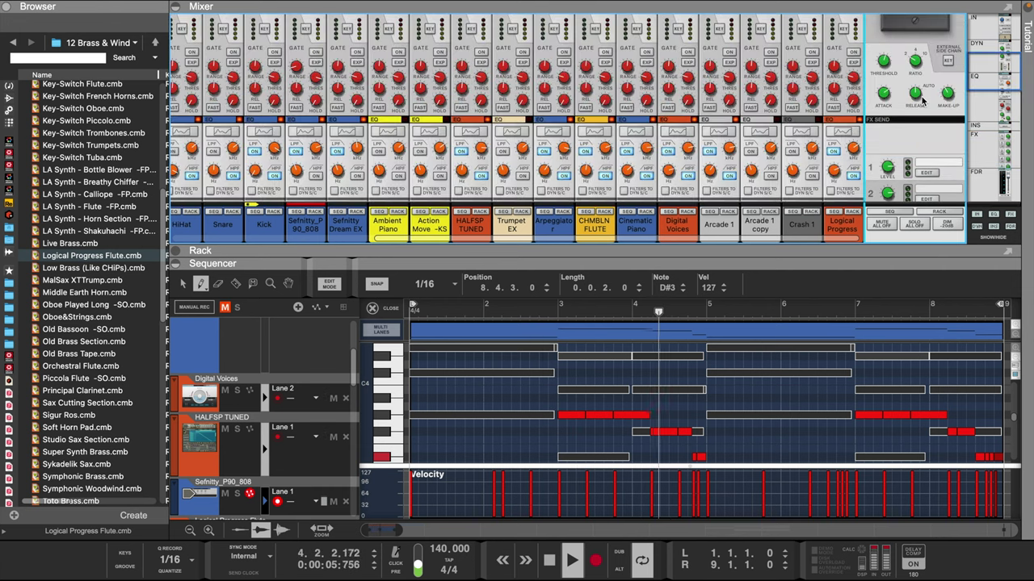
scroll(921, 105, "up", 5)
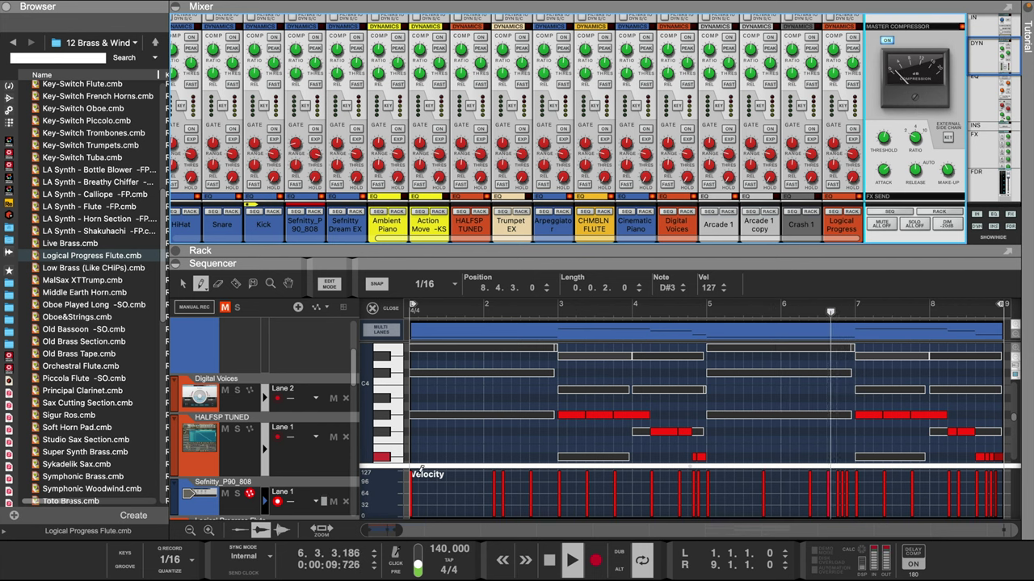
scroll(423, 472, "down", 5)
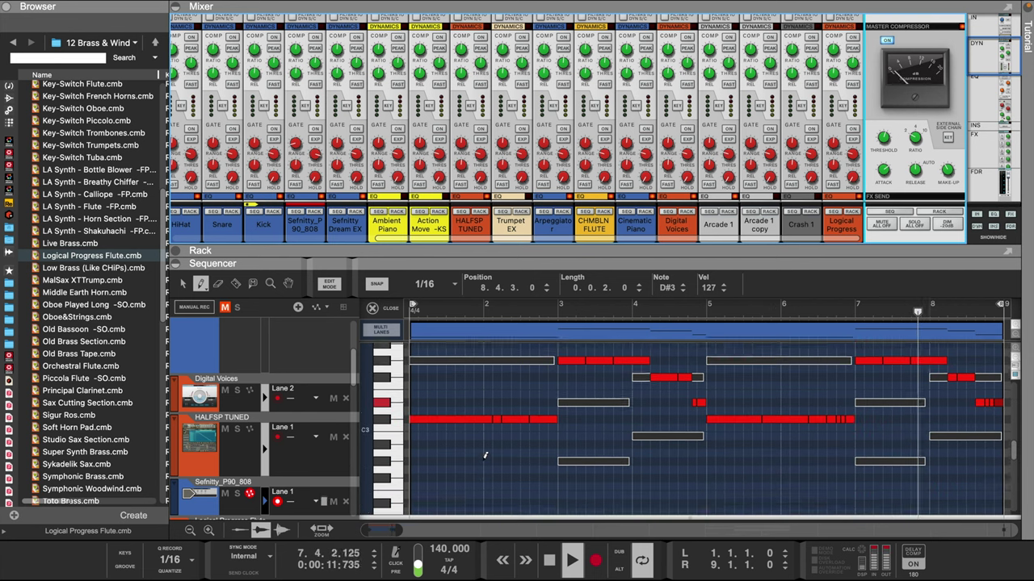
left_click(385, 308)
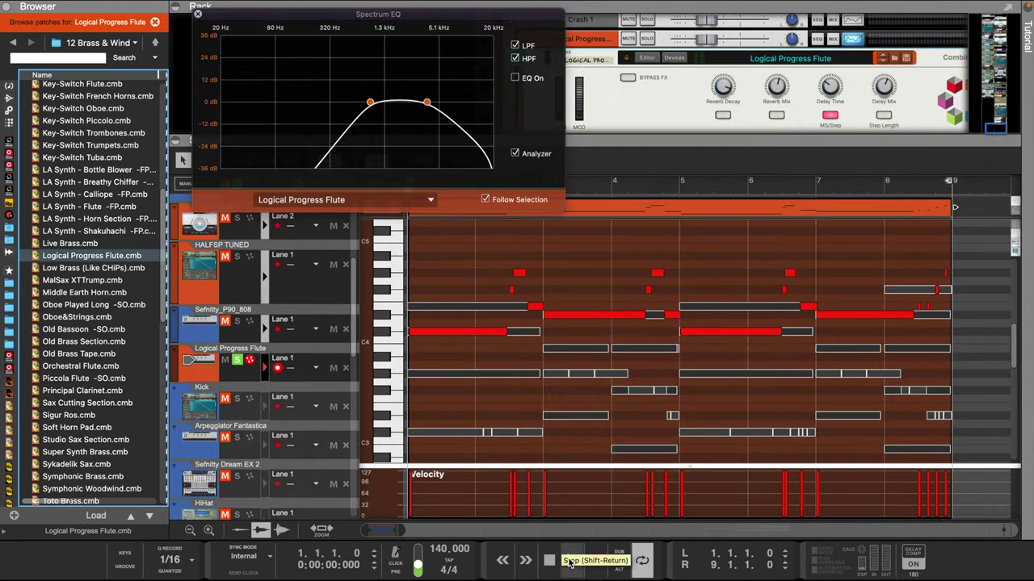
- Play back the soloed Logical Progress Flute melody, turn off its solo and close its Spectrum EQ
left_click(571, 561)
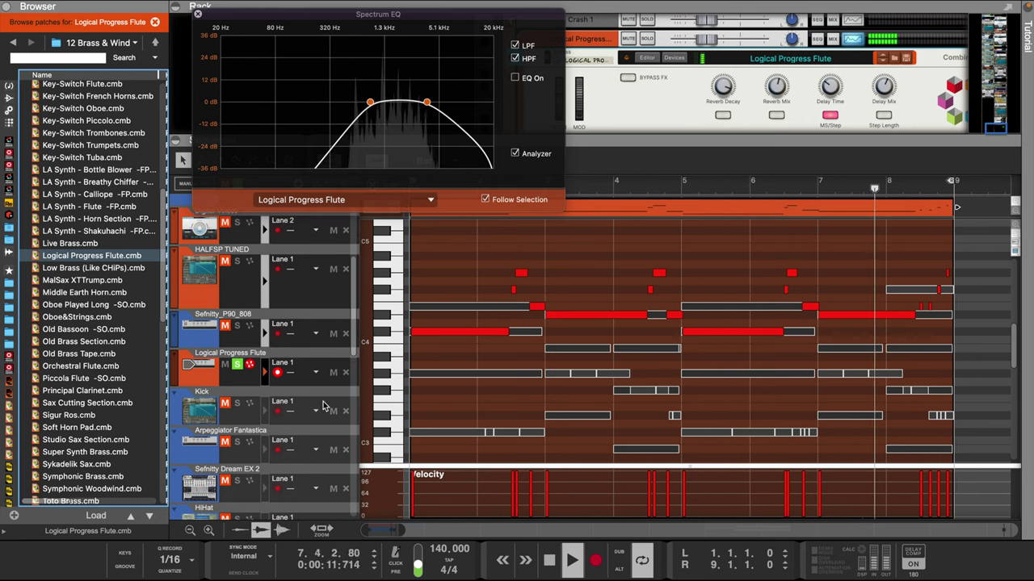
left_click(237, 365)
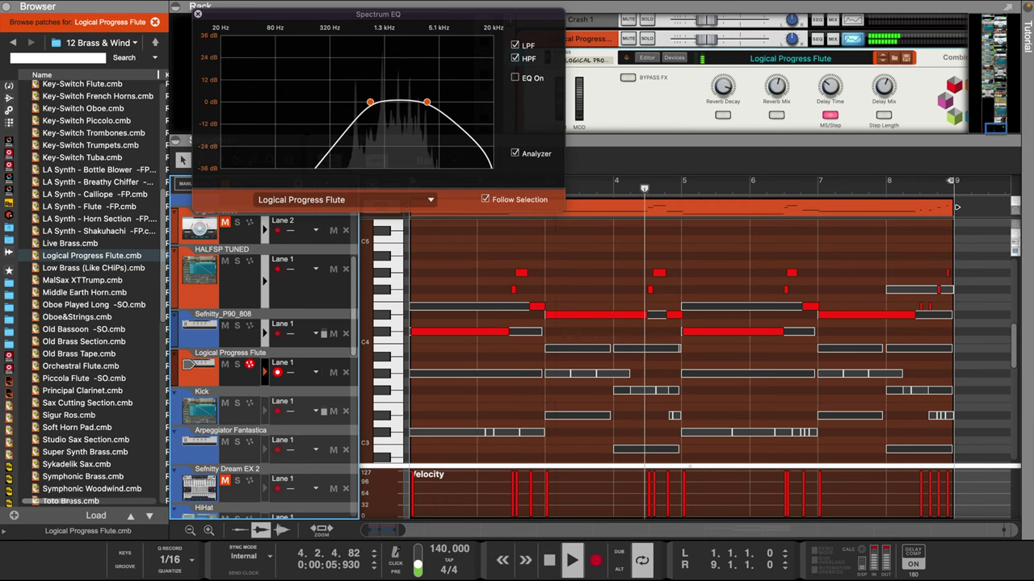
key("F5")
left_click(198, 14)
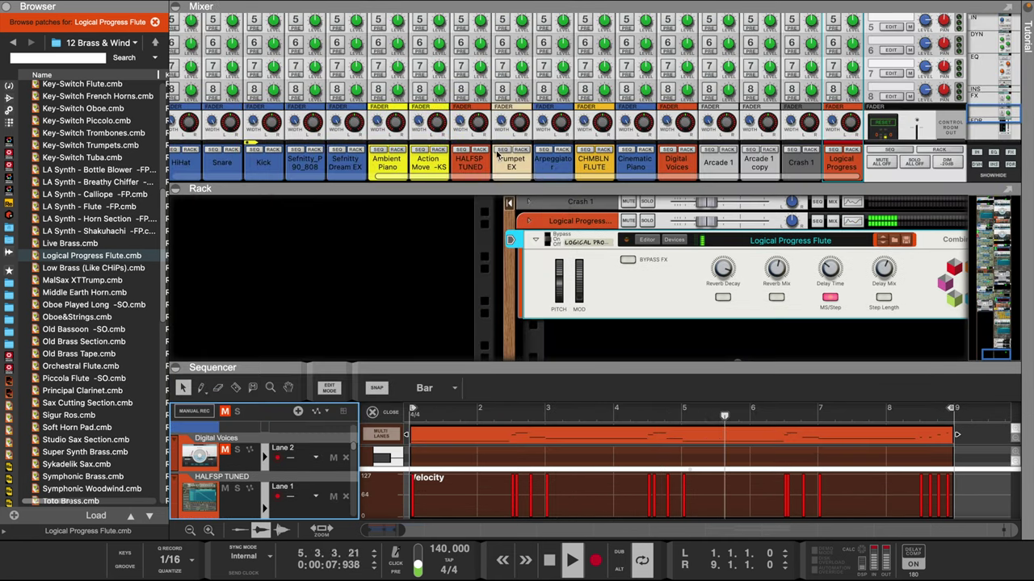
- Enlarge the mixer and check the Master Compressor's threshold during playback
left_click_drag(556, 189, 601, 377)
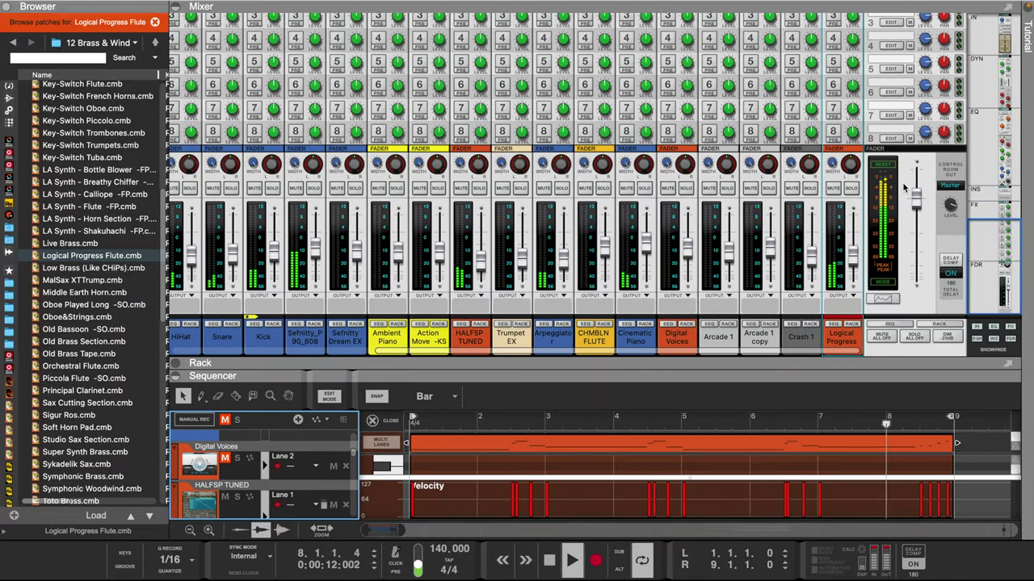
scroll(905, 186, "up", 5)
scroll(904, 186, "up", 5)
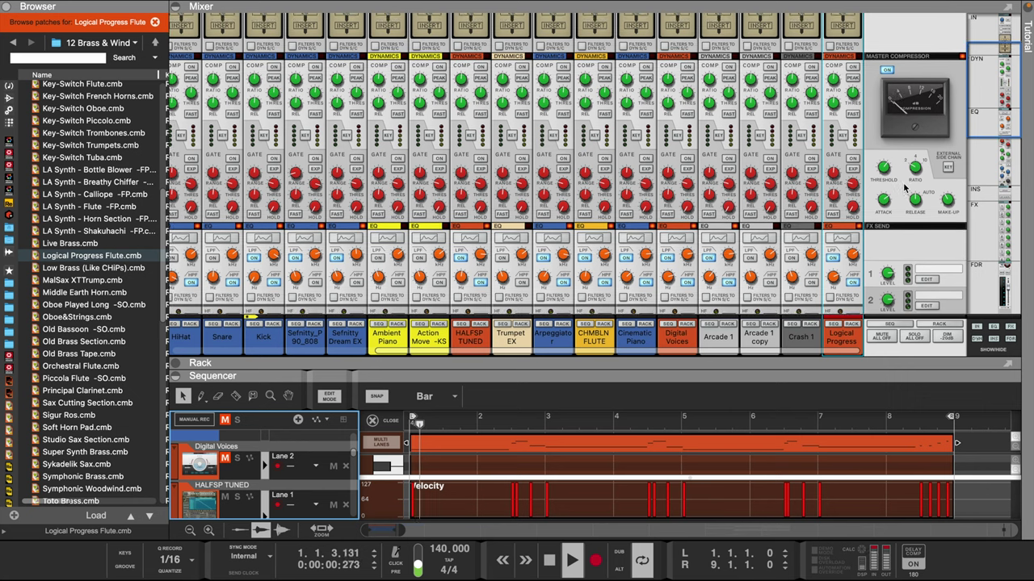
left_click(887, 170)
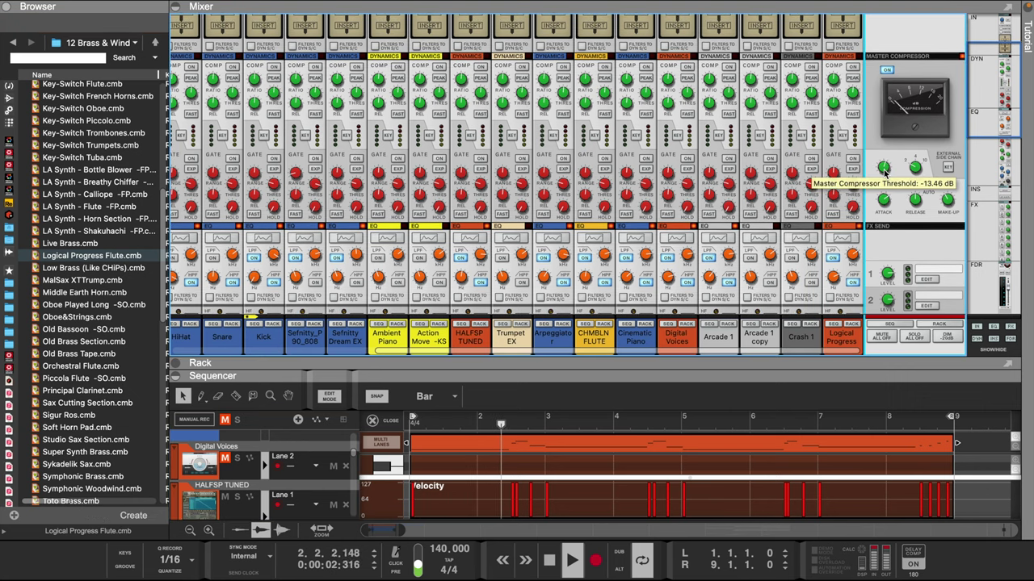
- Expand the sequencer, mute the Logical Progress Flute track and unmute the Digital Voices track
left_click_drag(630, 373, 465, 21)
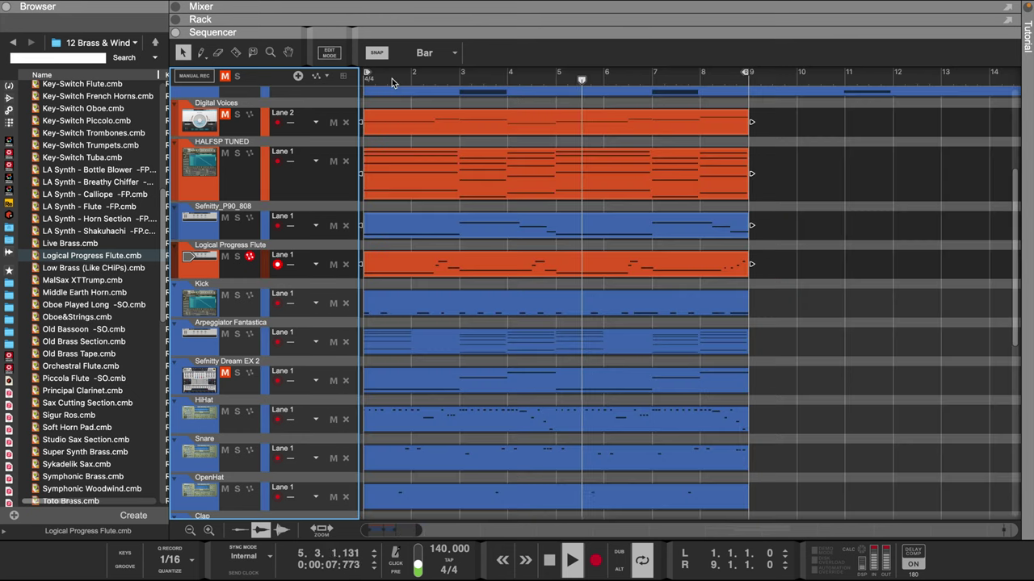
left_click(376, 77)
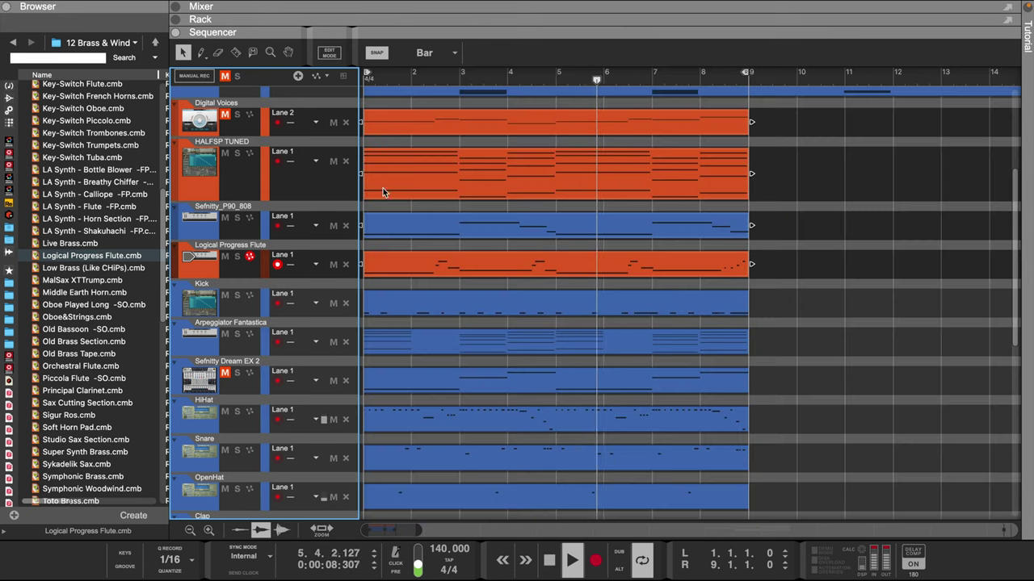
scroll(363, 216, "up", 3)
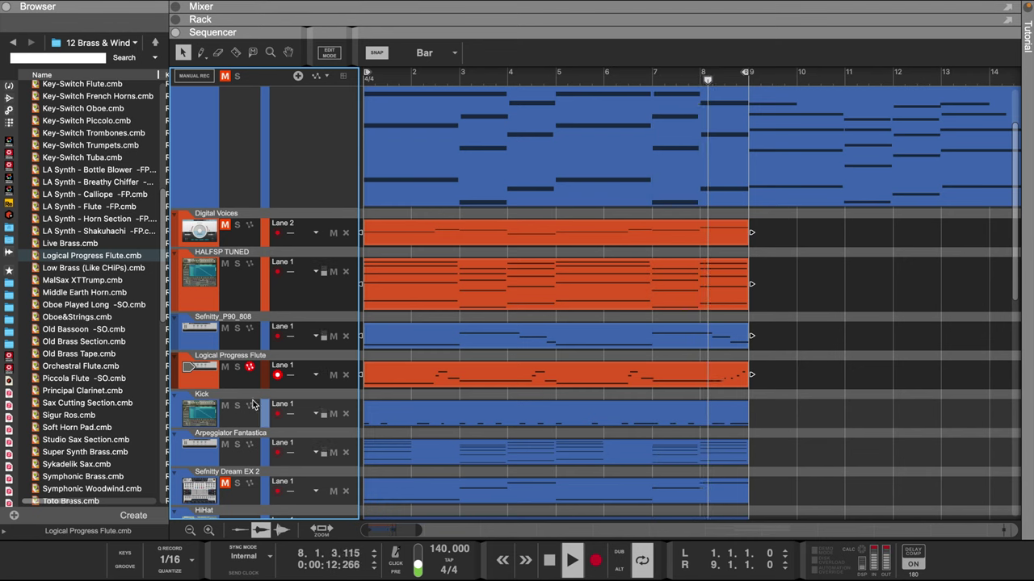
left_click(224, 367)
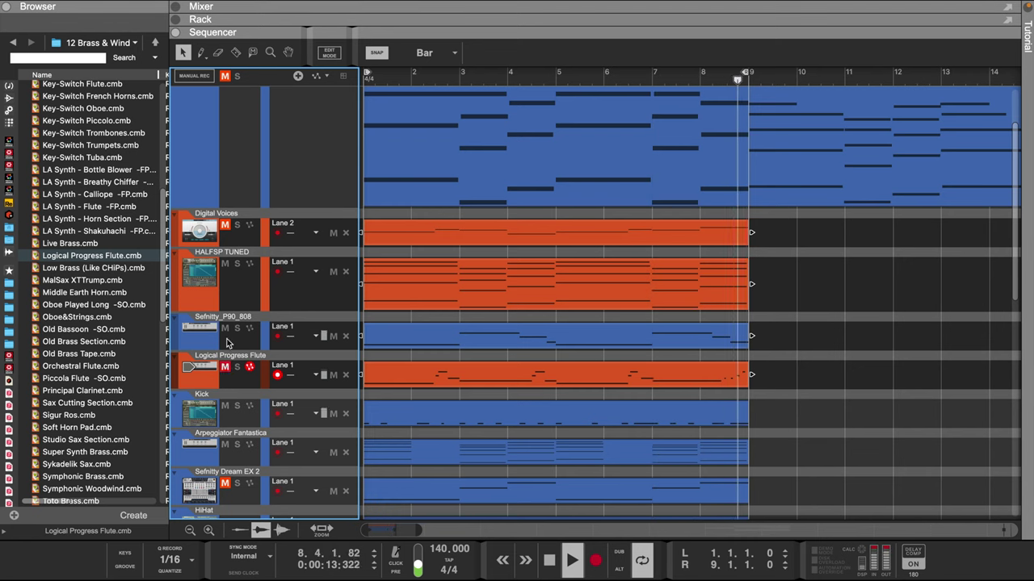
left_click(225, 224)
- Look over the rack devices during playback, including The Echo on Digital Voices and the SN_MixingTemplate
left_click_drag(454, 32, 455, 218)
scroll(739, 129, "down", 5)
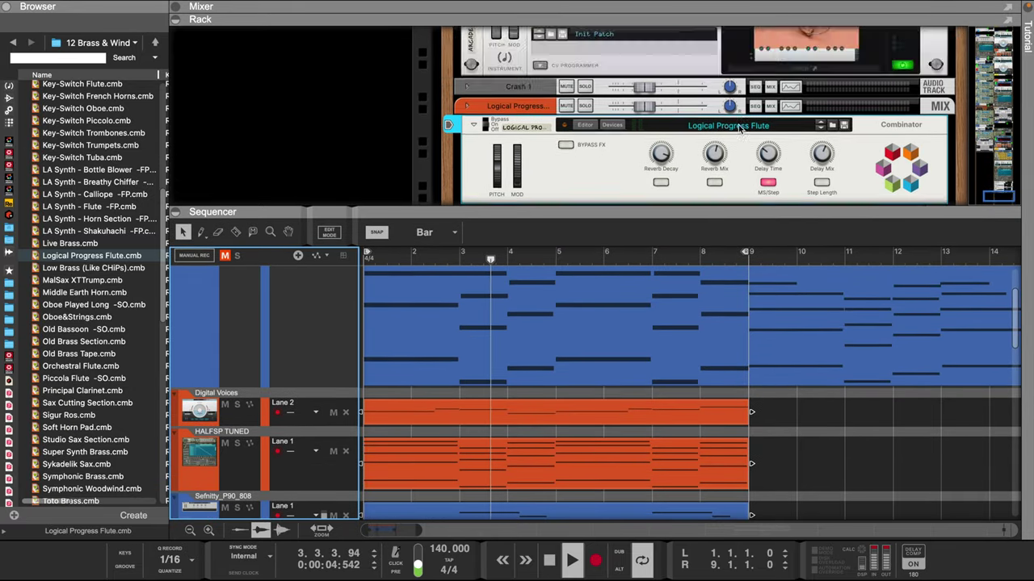
scroll(739, 129, "down", 6)
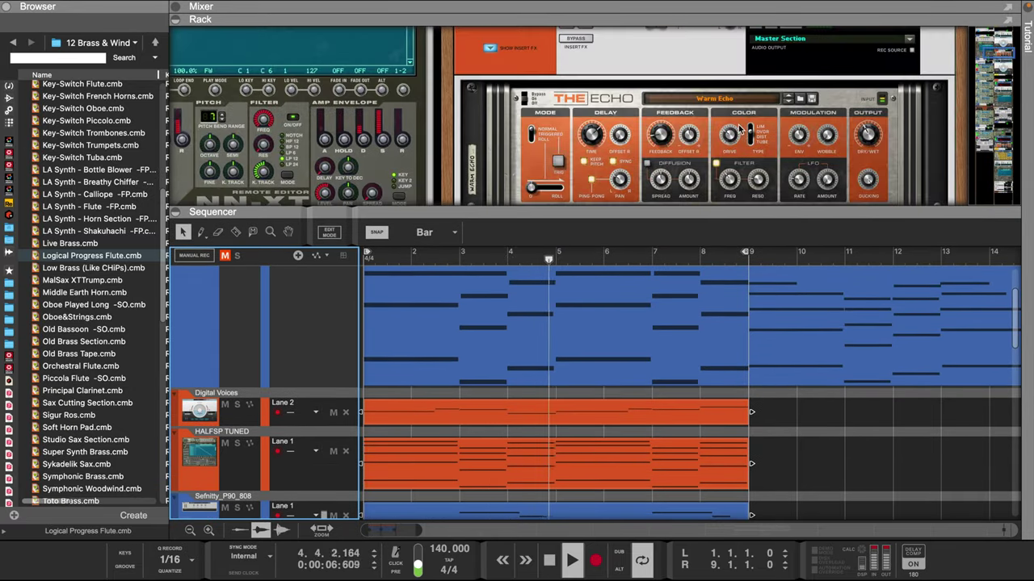
scroll(739, 129, "down", 8)
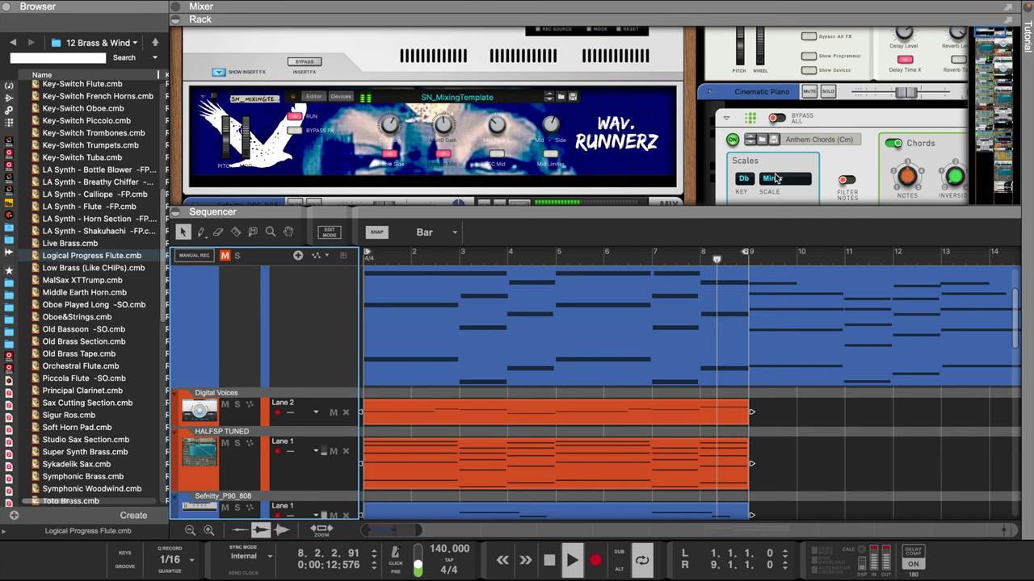
scroll(775, 178, "down", 3)
- Review the mixer's channel faders and the sequencer's track lanes during playback, including the Cinematic Piano lane
key("F5")
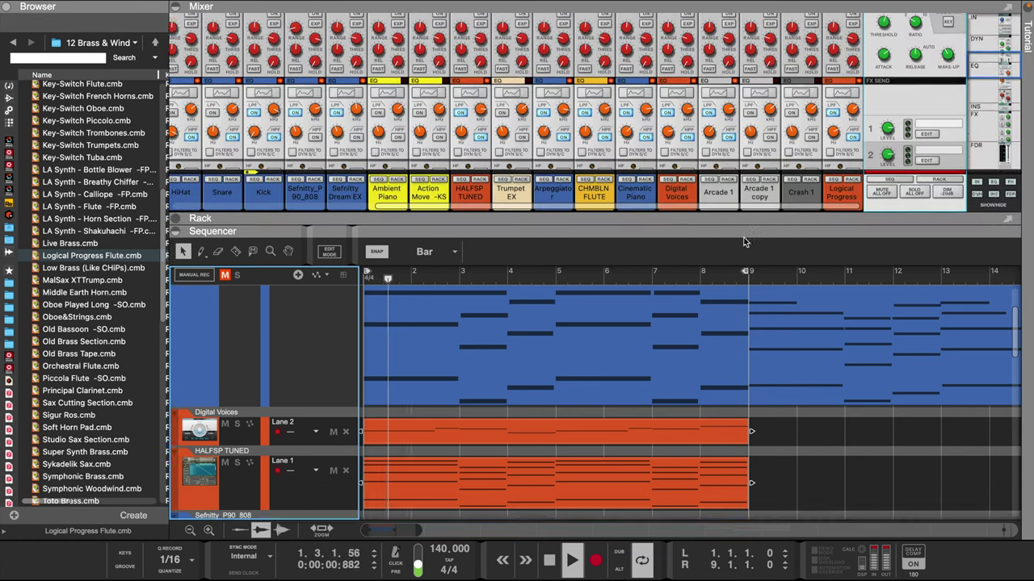
scroll(619, 350, "down", 2)
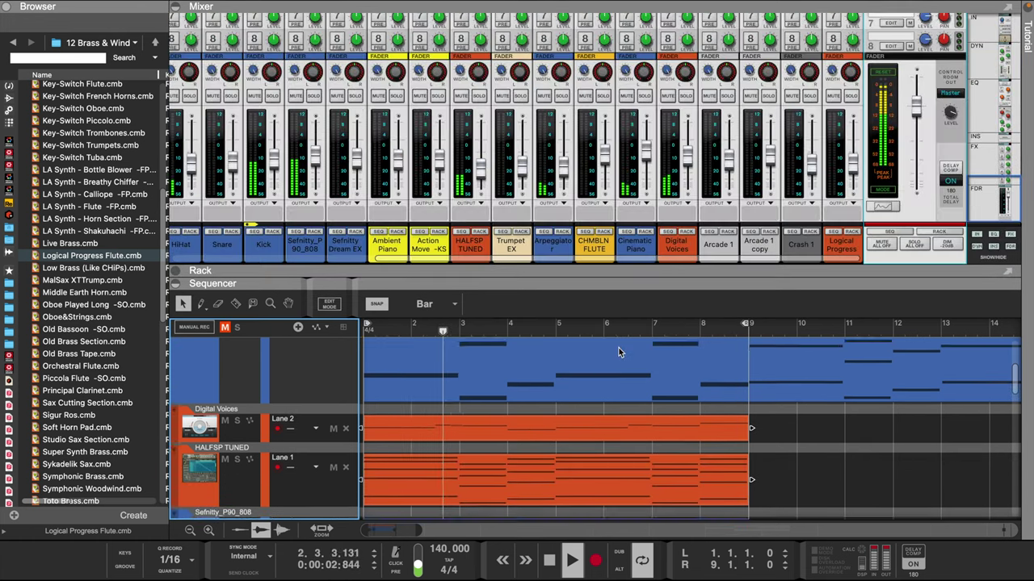
scroll(480, 469, "down", 4)
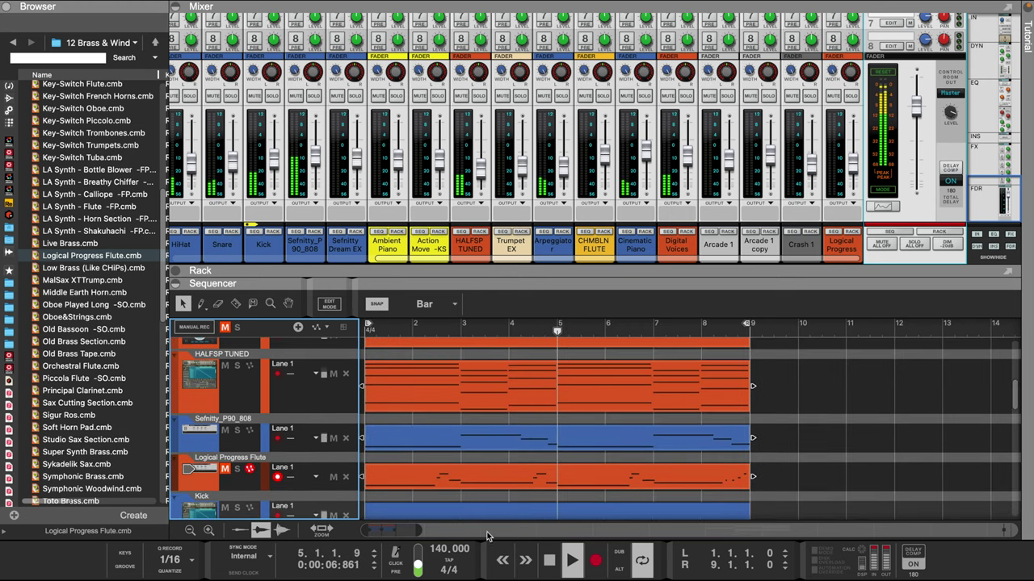
scroll(475, 458, "up", 3)
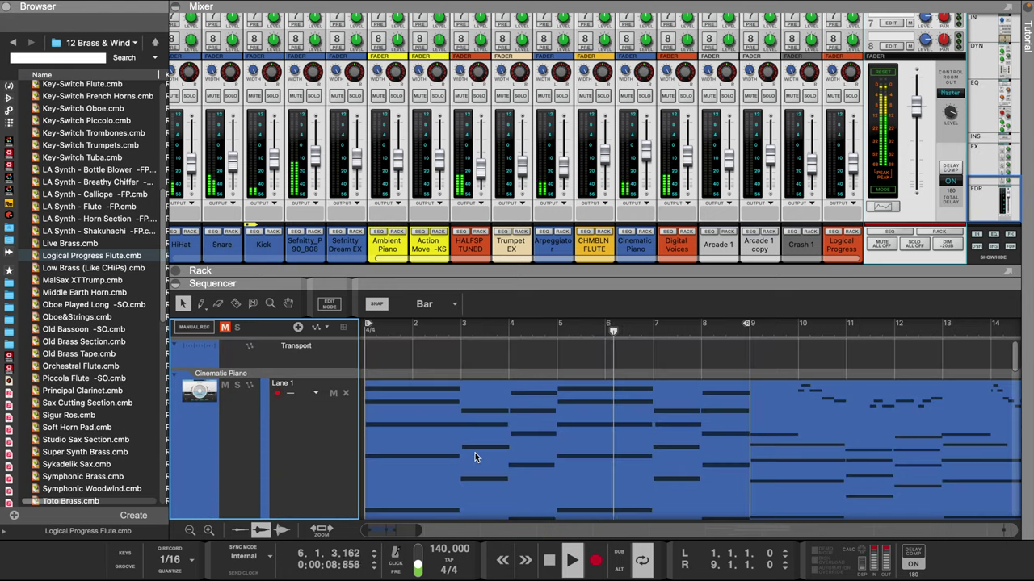
scroll(475, 458, "down", 1)
scroll(475, 457, "up", 1)
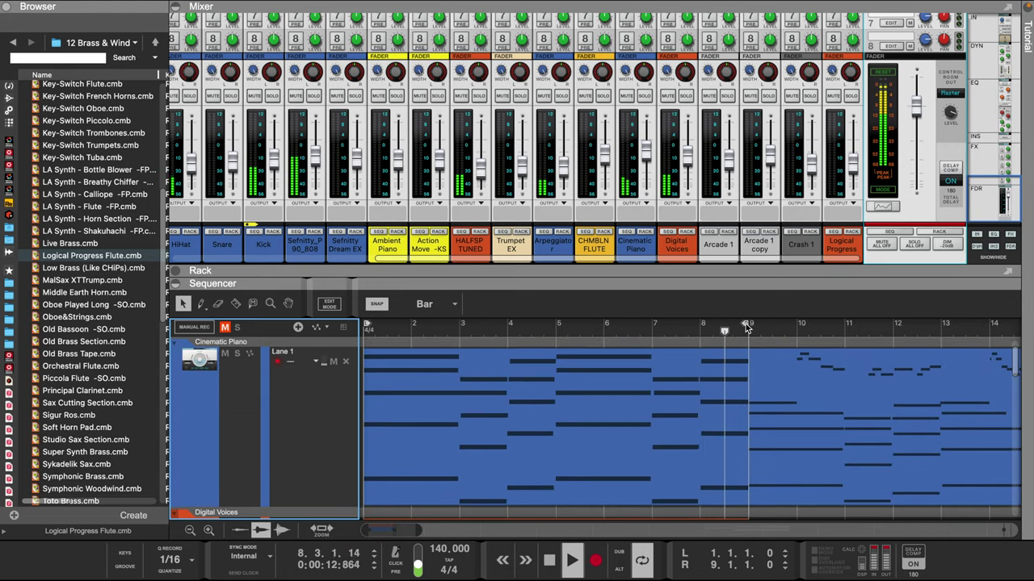
- Extend the loop's right locator to bar 17 to cover the full Cinematic Piano part
left_click_drag(747, 326, 460, 326)
left_click_drag(635, 283, 541, 193)
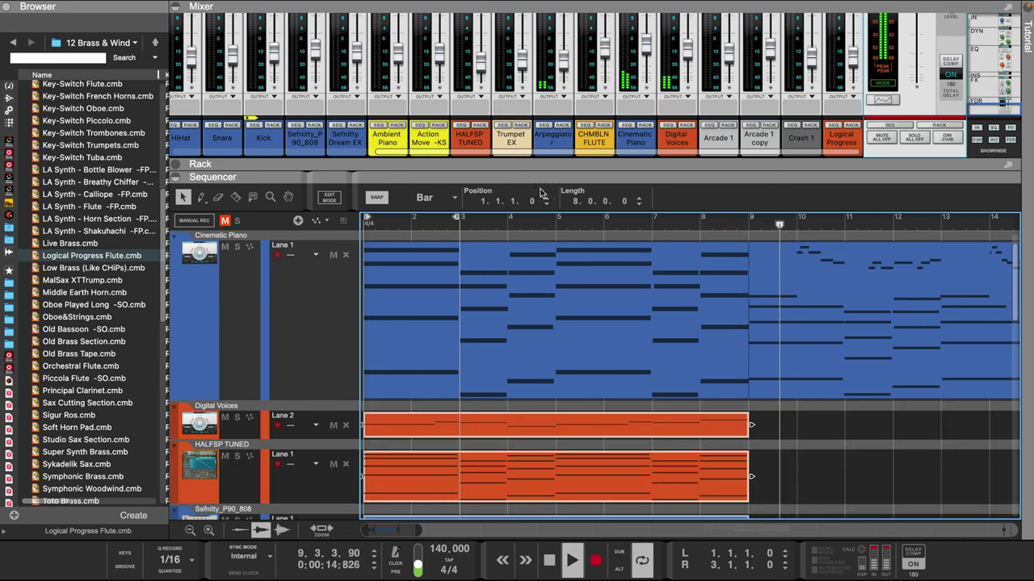
left_click_drag(420, 532, 442, 532)
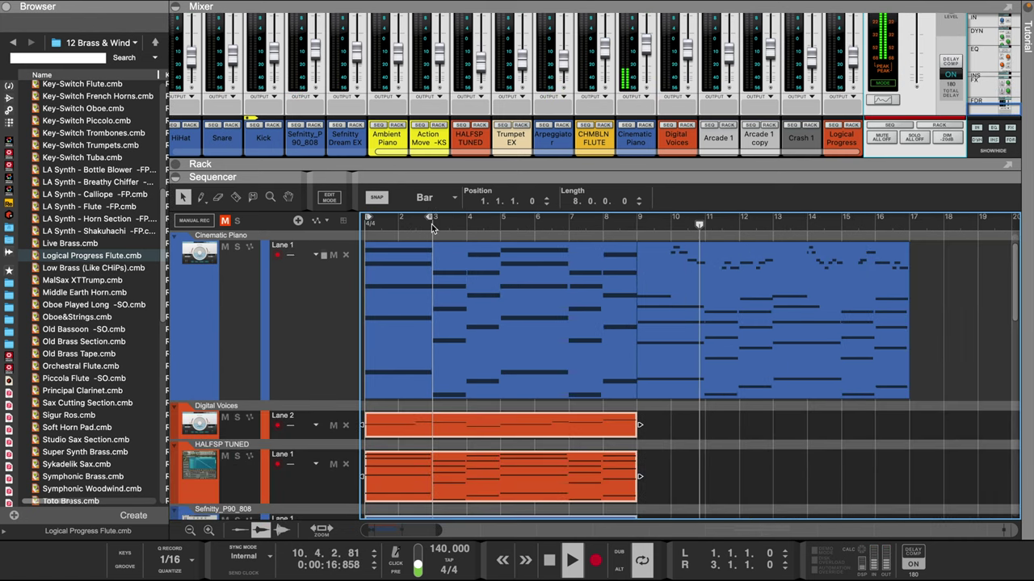
left_click_drag(430, 219, 920, 270)
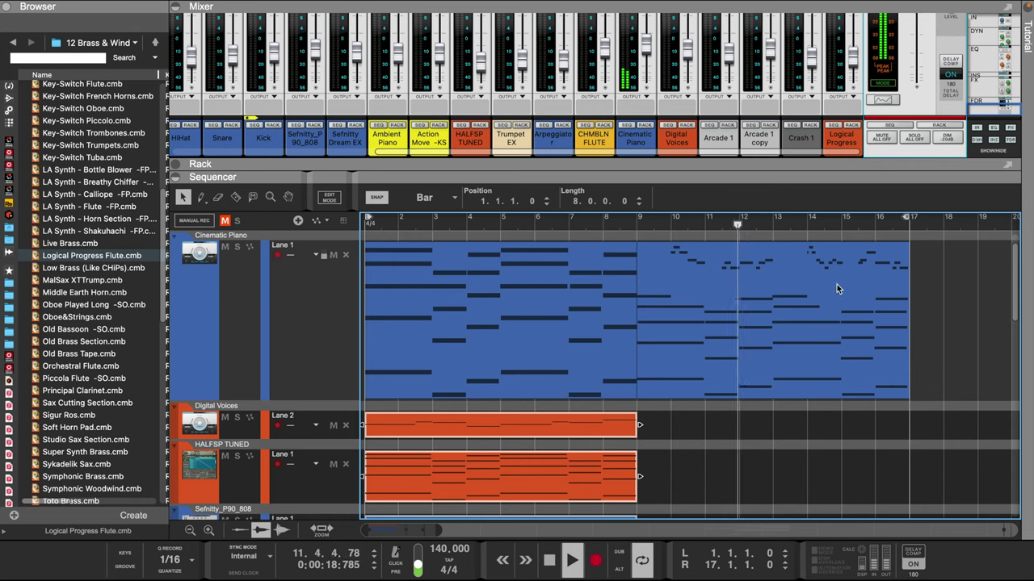
- Open the Cinematic Piano clip at bars 9 to 17 in the note editor and examine its melody and chord notes
left_click(815, 297)
double_click(815, 297)
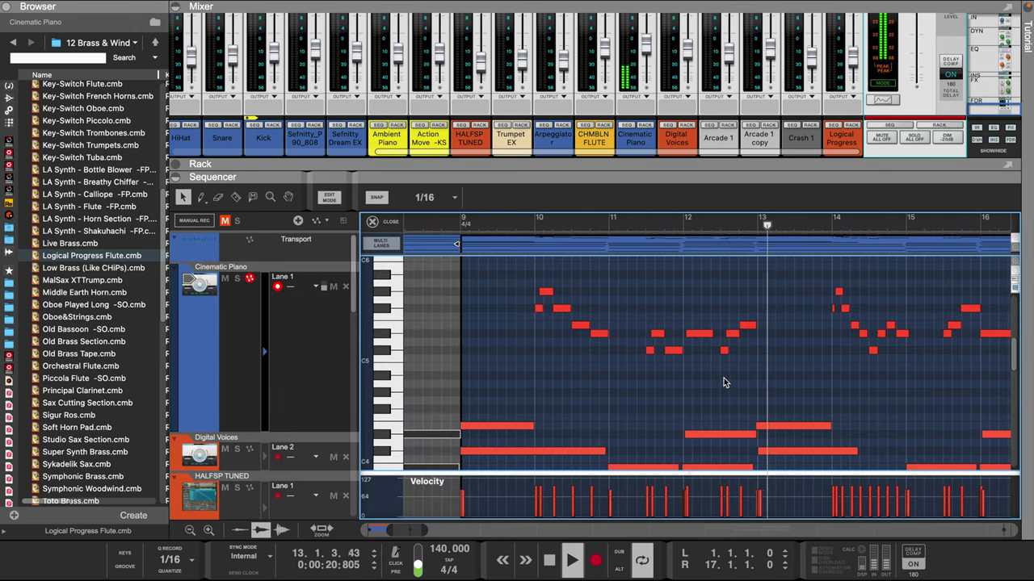
scroll(723, 378, "right", 1)
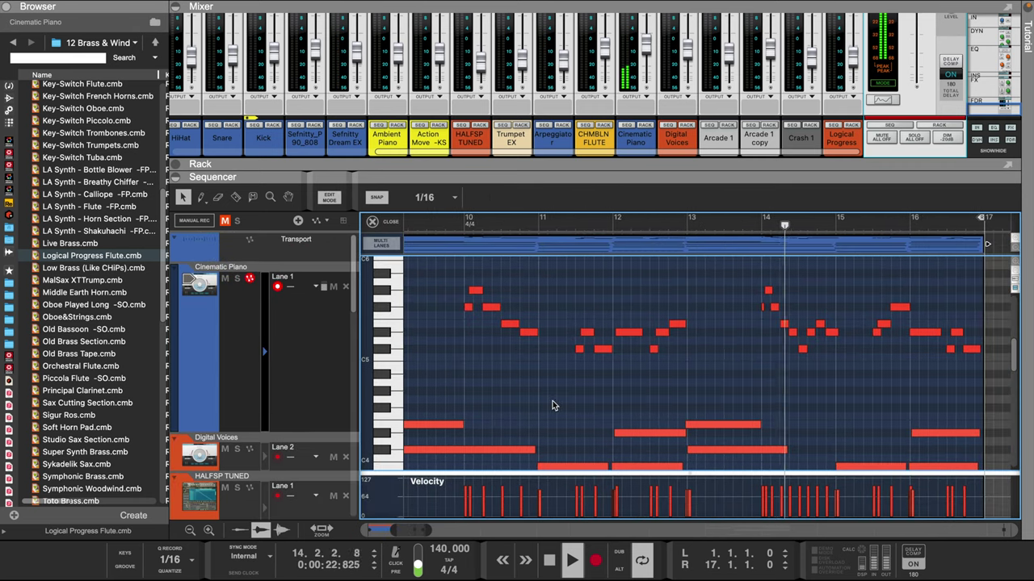
scroll(548, 401, "down", 1)
left_click_drag(391, 531, 345, 535)
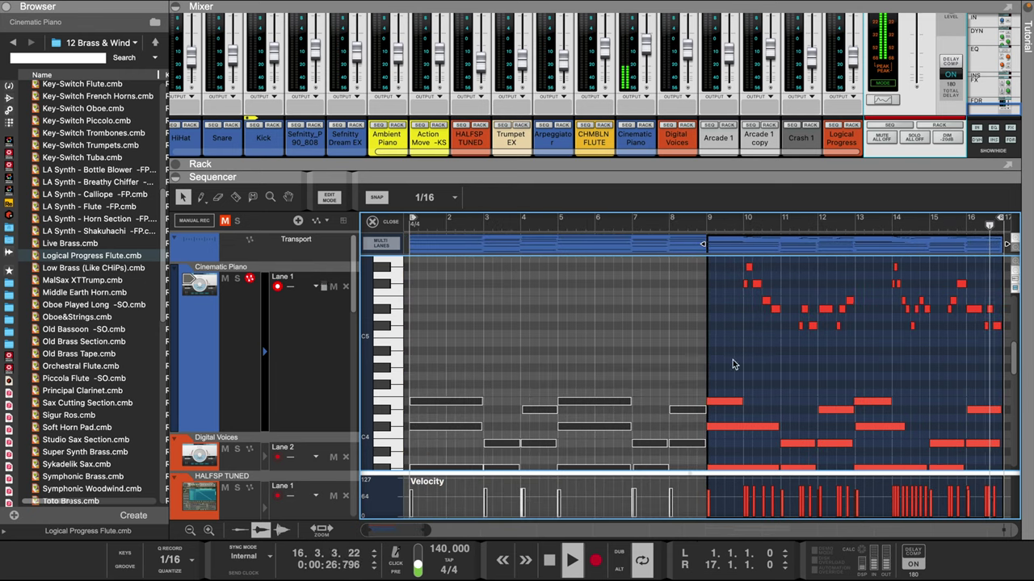
scroll(732, 363, "down", 1)
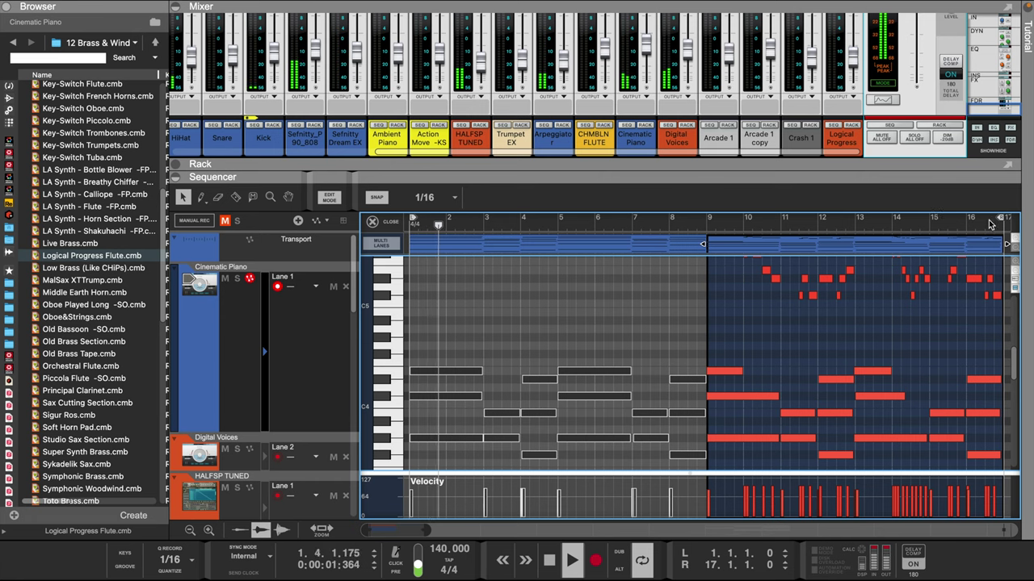
- Set the snap value to Bar and move the loop's right locator back to bar 9
mouse_move(996, 220)
left_mouse_down()
mouse_move(775, 229)
mouse_move(702, 249)
left_mouse_up()
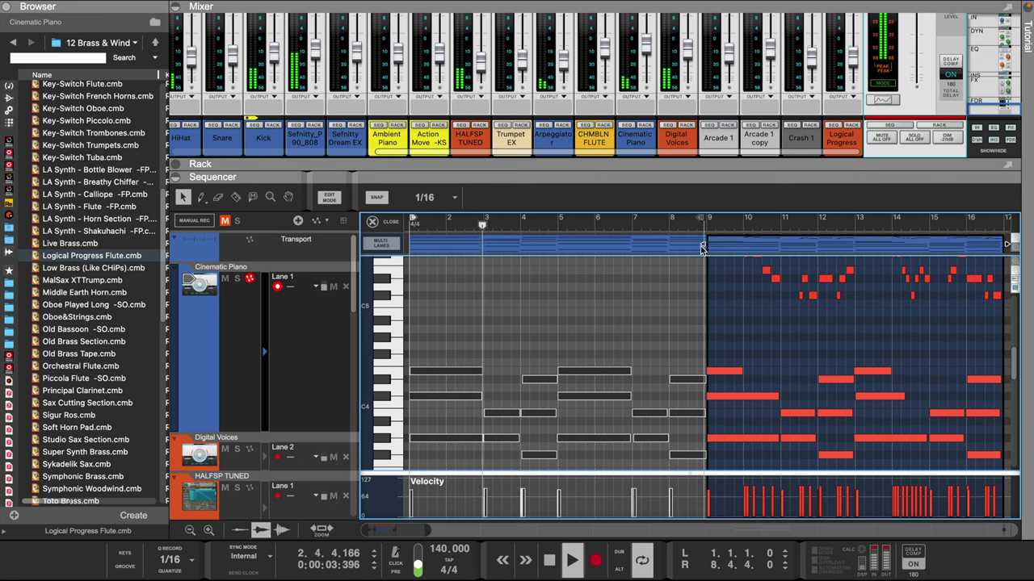
left_click(428, 199)
left_click(425, 212)
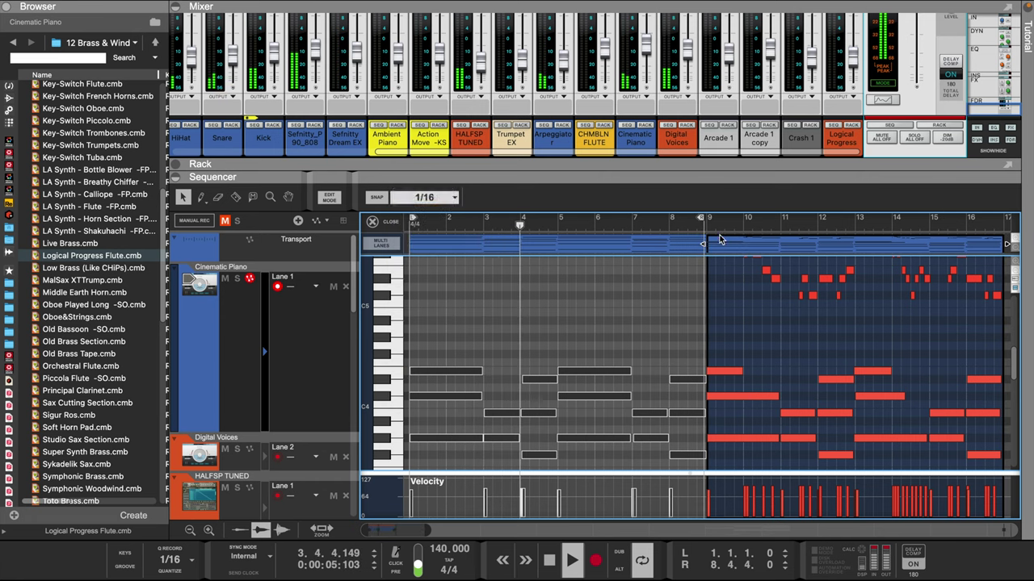
left_click_drag(701, 219, 705, 219)
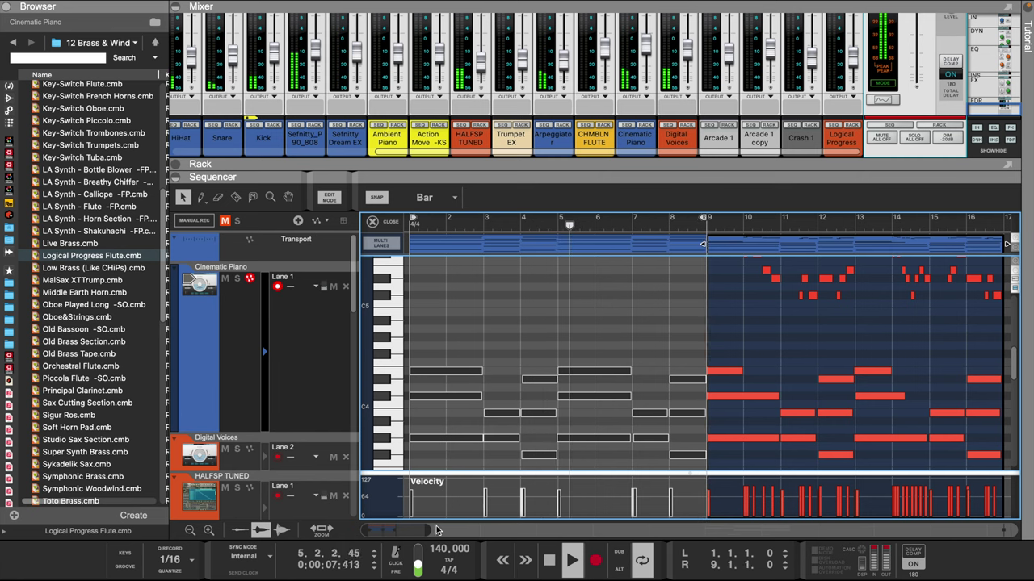
left_click_drag(427, 531, 403, 531)
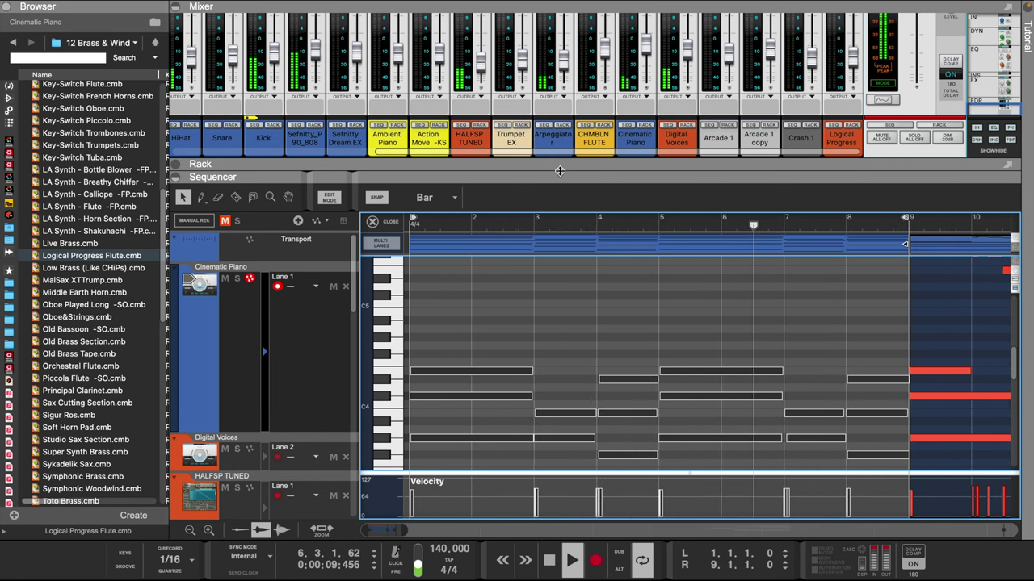
- Enlarge the rack area, collapse the mixer and open the Cinematic Piano Scenic instrument's detailed editing view
left_click_drag(560, 176, 566, 296)
scroll(567, 287, "down", 3)
scroll(549, 268, "right", 6)
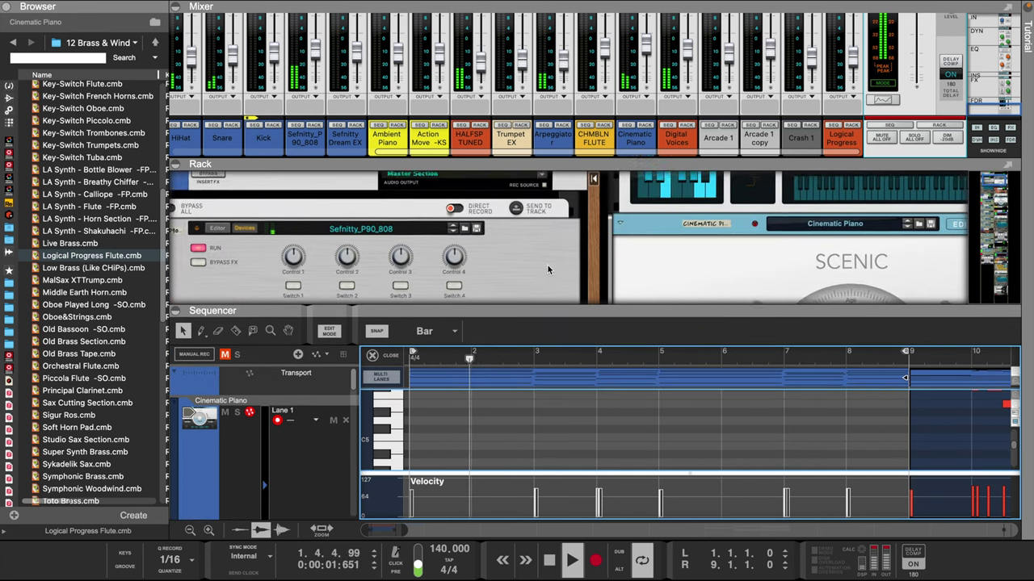
left_click_drag(620, 158, 511, 3)
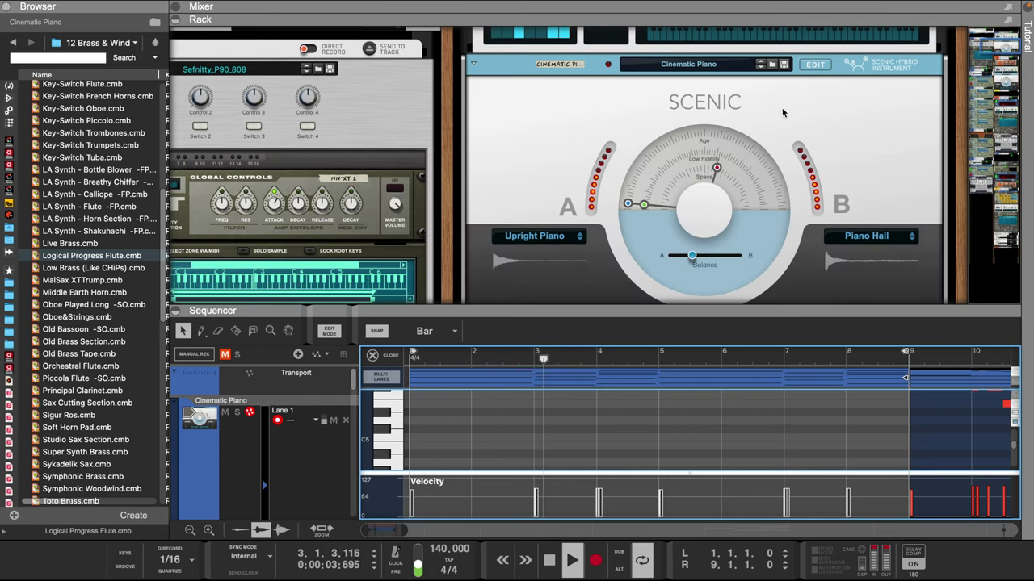
scroll(783, 111, "up", 3)
left_click(816, 115)
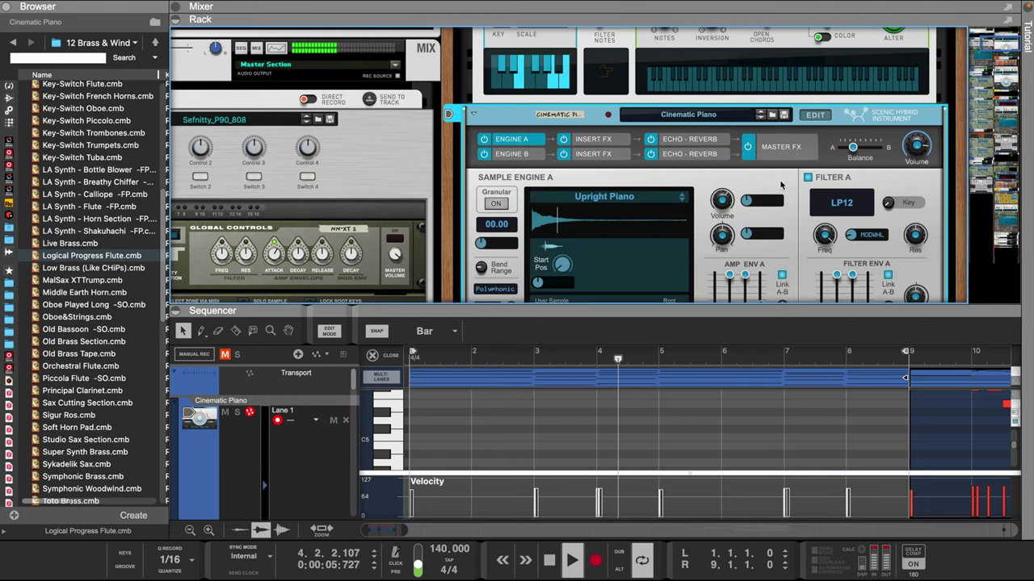
- Look over Cinematic Piano's Sample Engine A settings and the Digital Voices devices, including The Echo and Scales & Chords
scroll(787, 162, "down", 4)
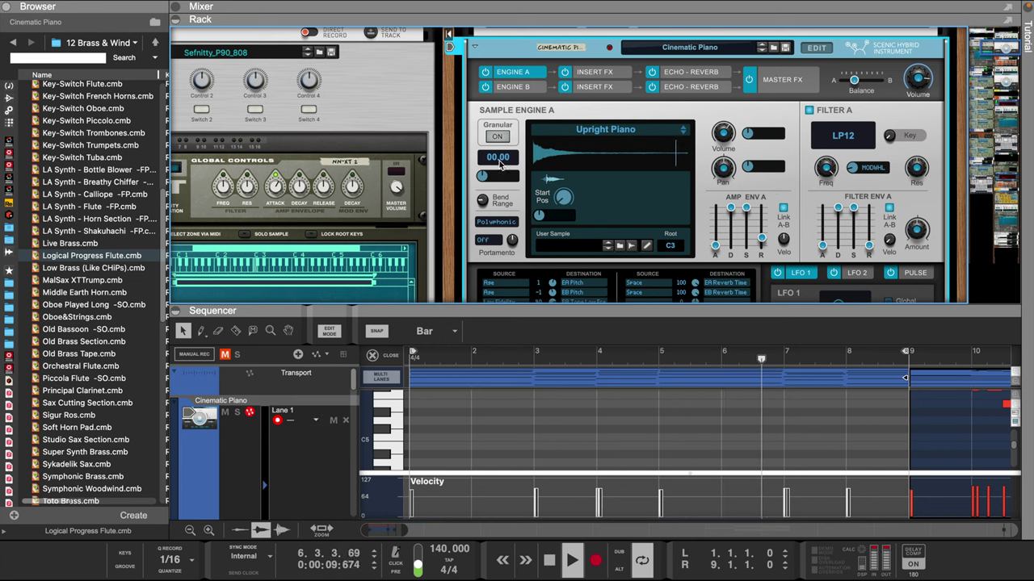
scroll(501, 162, "down", 10)
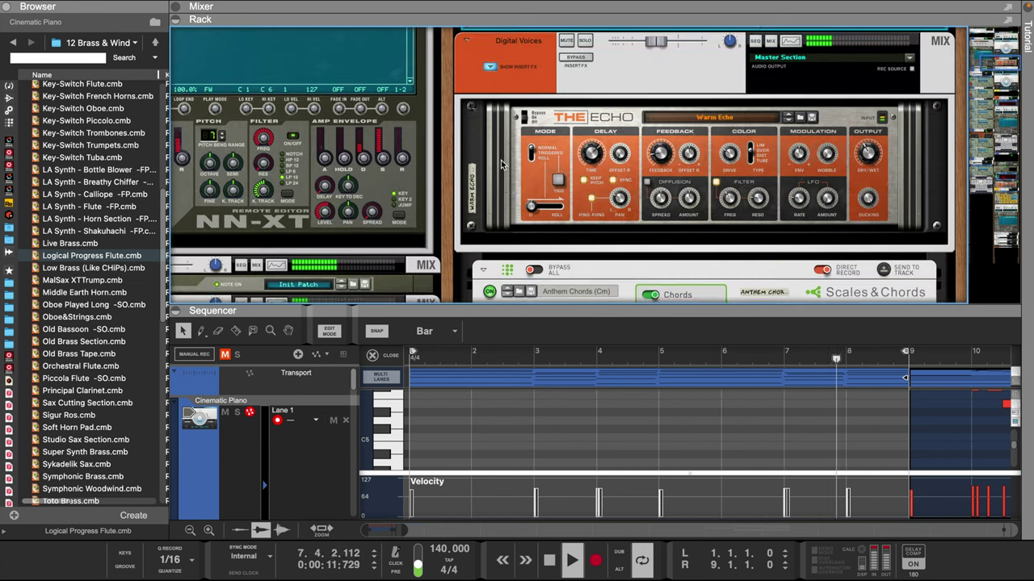
scroll(500, 164, "down", 6)
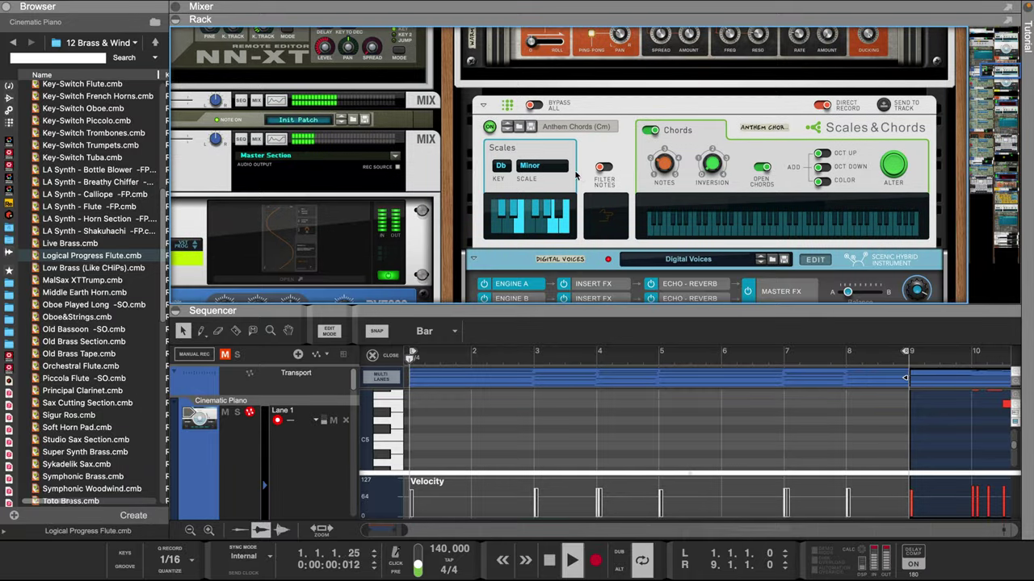